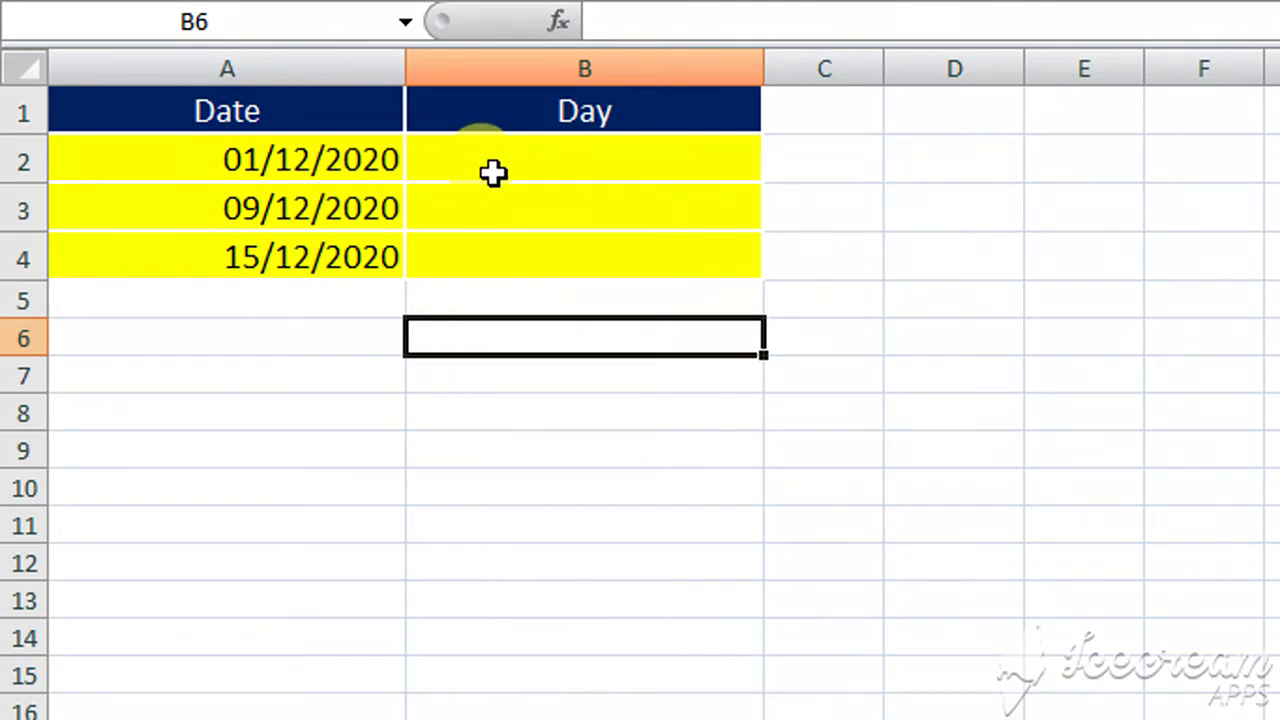
Step: Enter =TEXT(A2,"DDD") in B2 so it shows the weekday Tue
{"action": "left_click", "coordinate": [567, 166]}
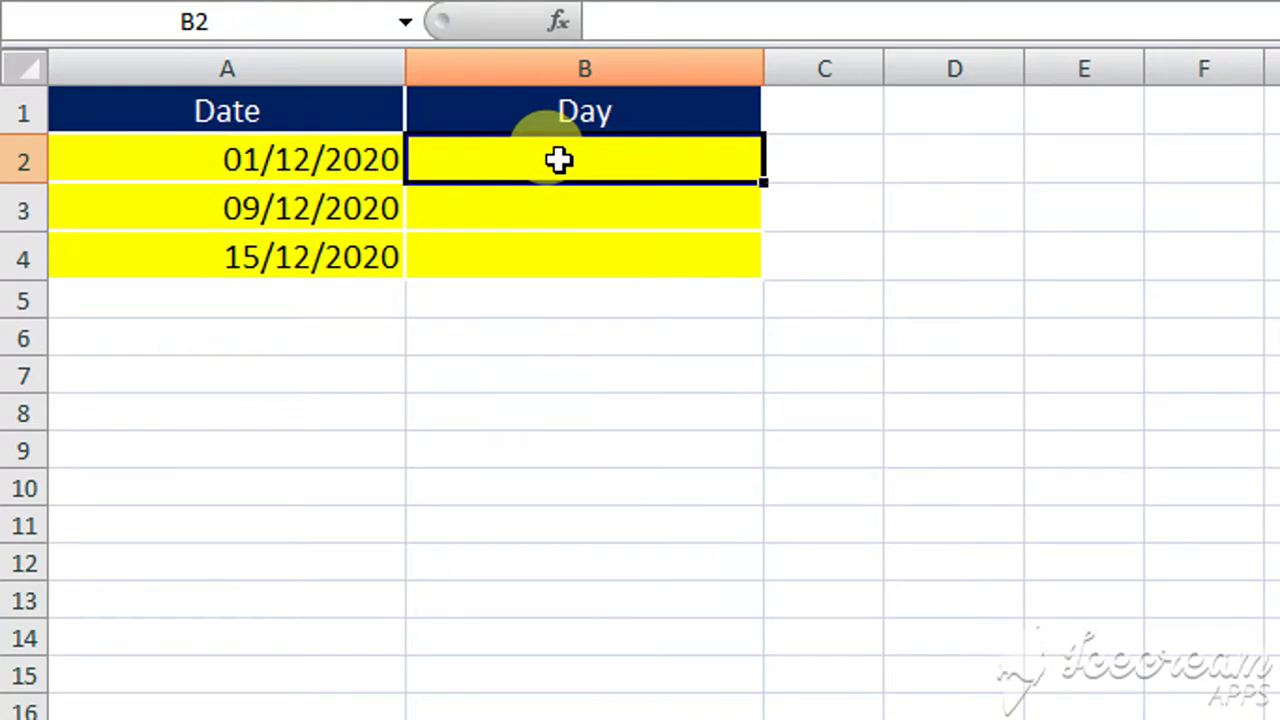
{"action": "type", "text": "="}
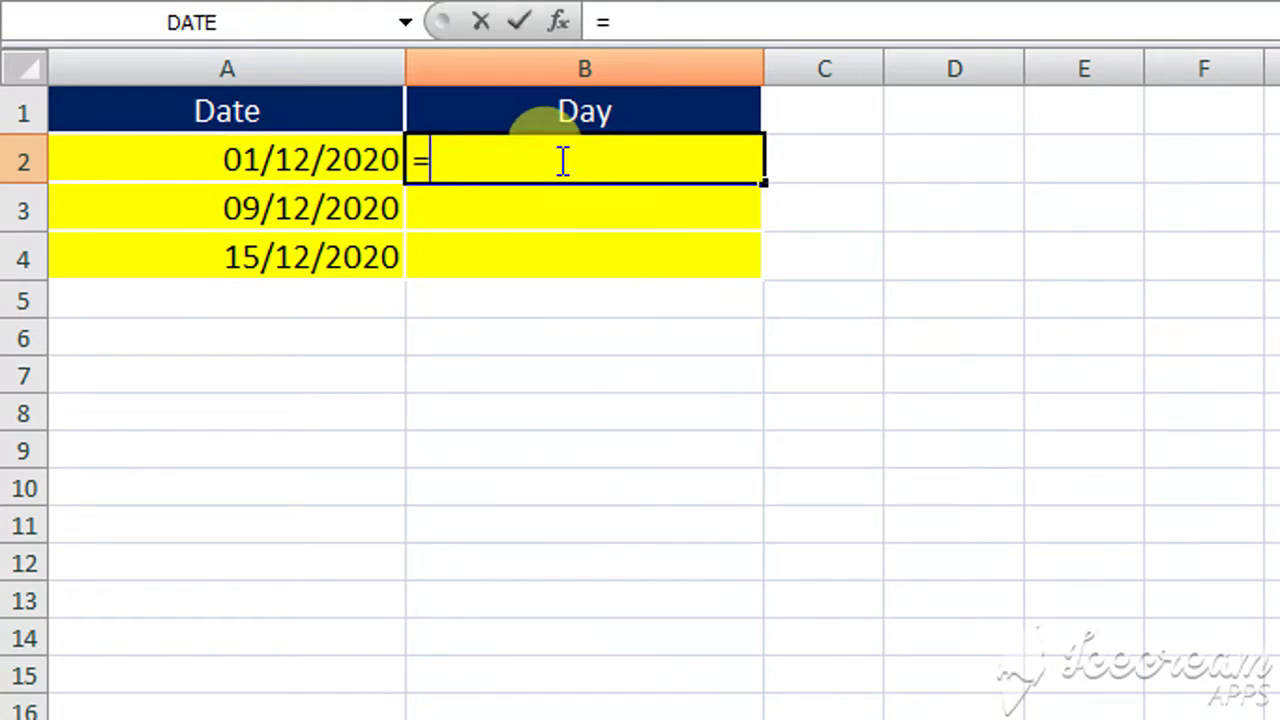
{"action": "type", "text": "tex"}
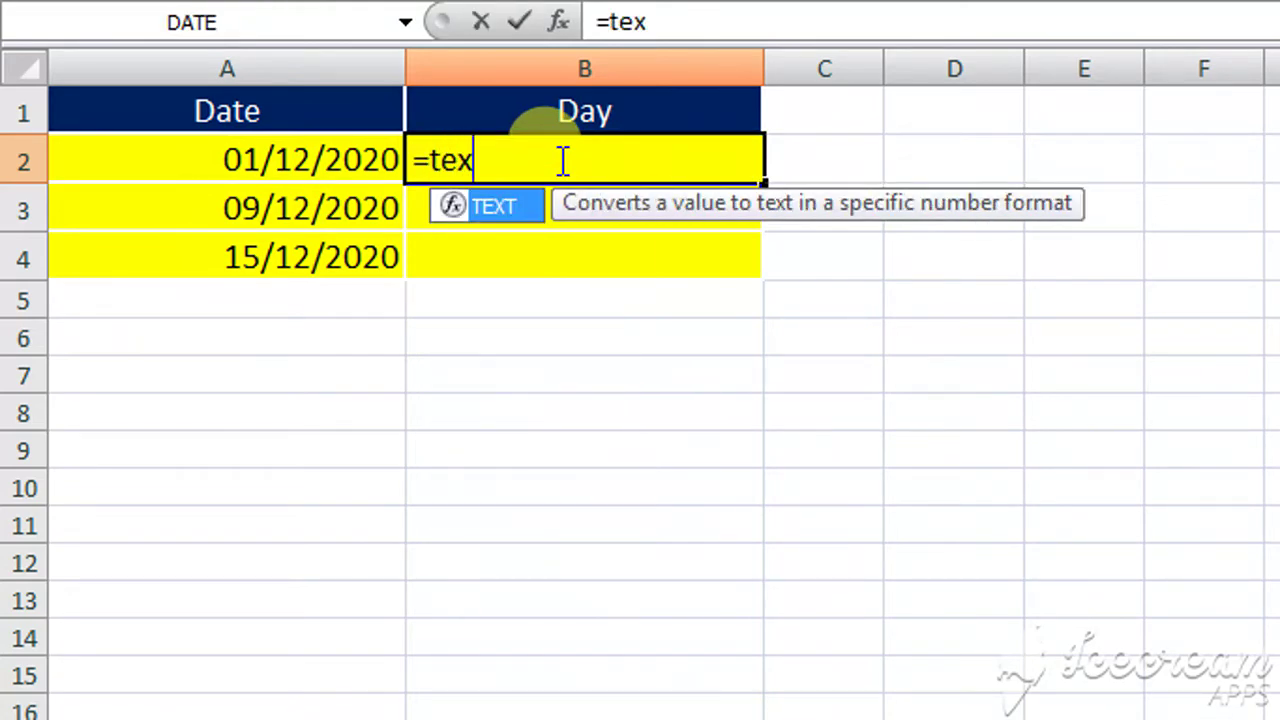
{"action": "type", "text": "t("}
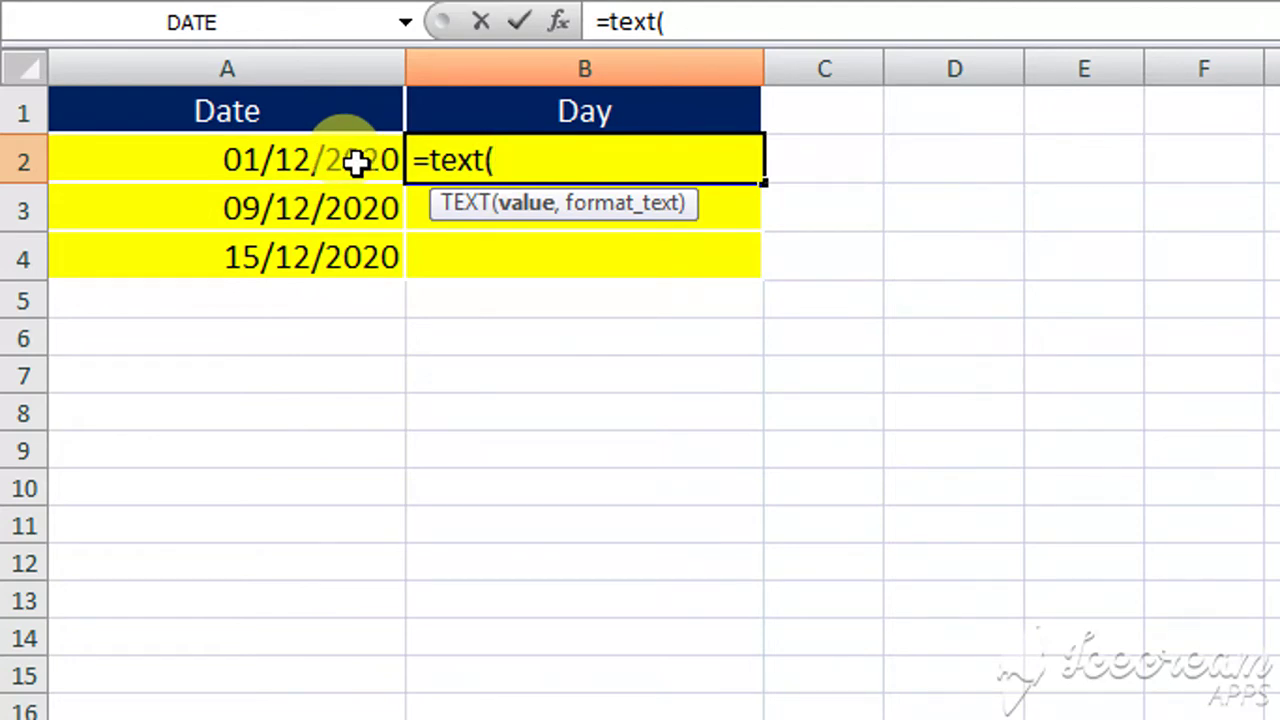
{"action": "left_click", "coordinate": [357, 165]}
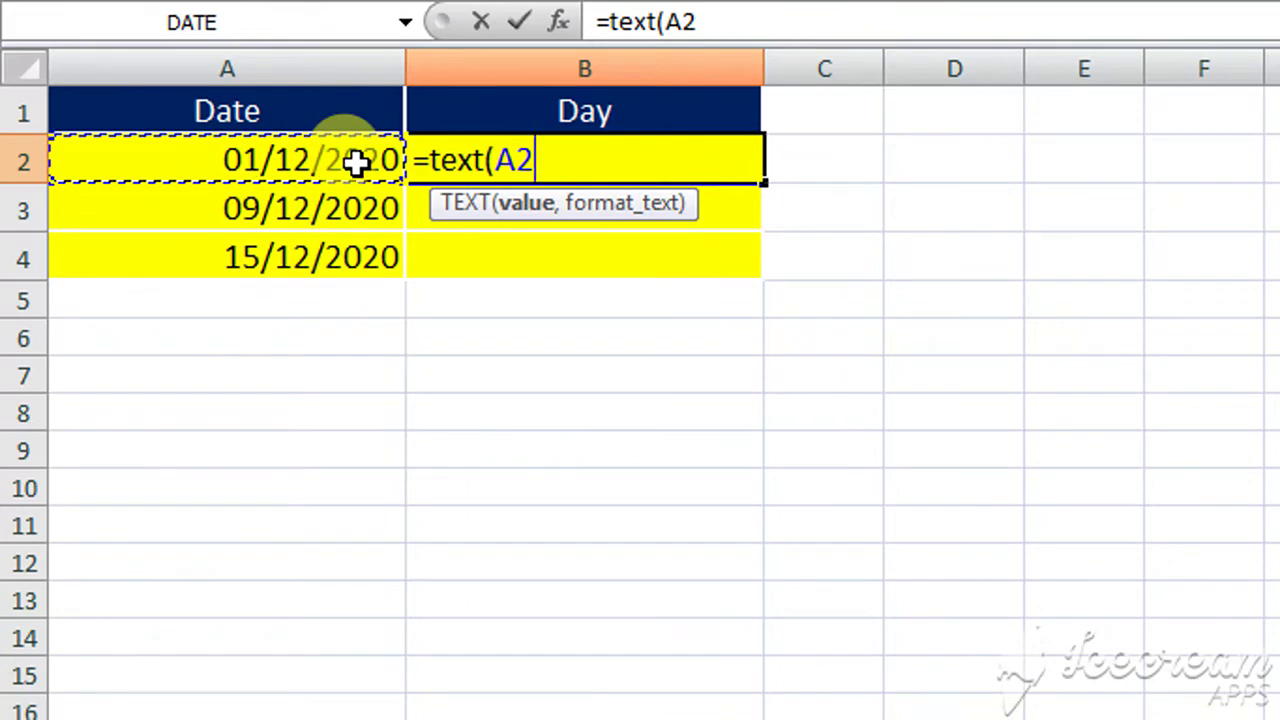
{"action": "type", "text": ","}
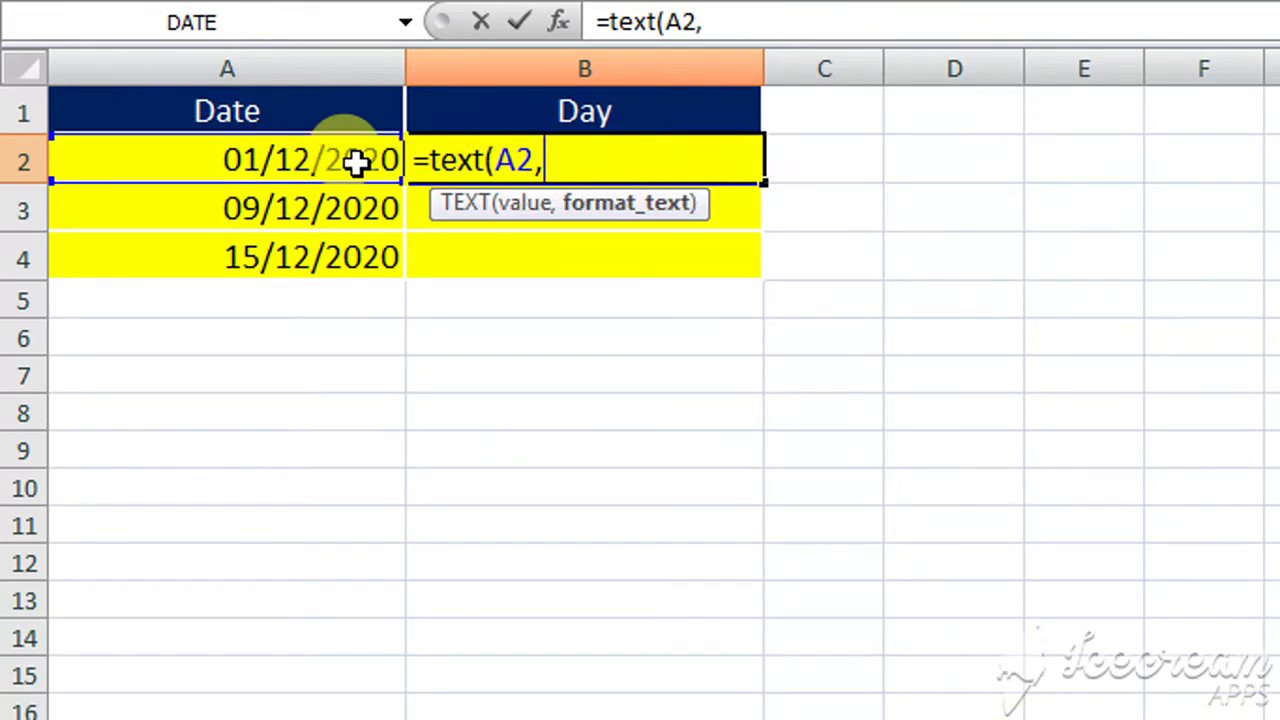
{"action": "type", "text": "\""}
{"action": "type", "text": "DDD"}
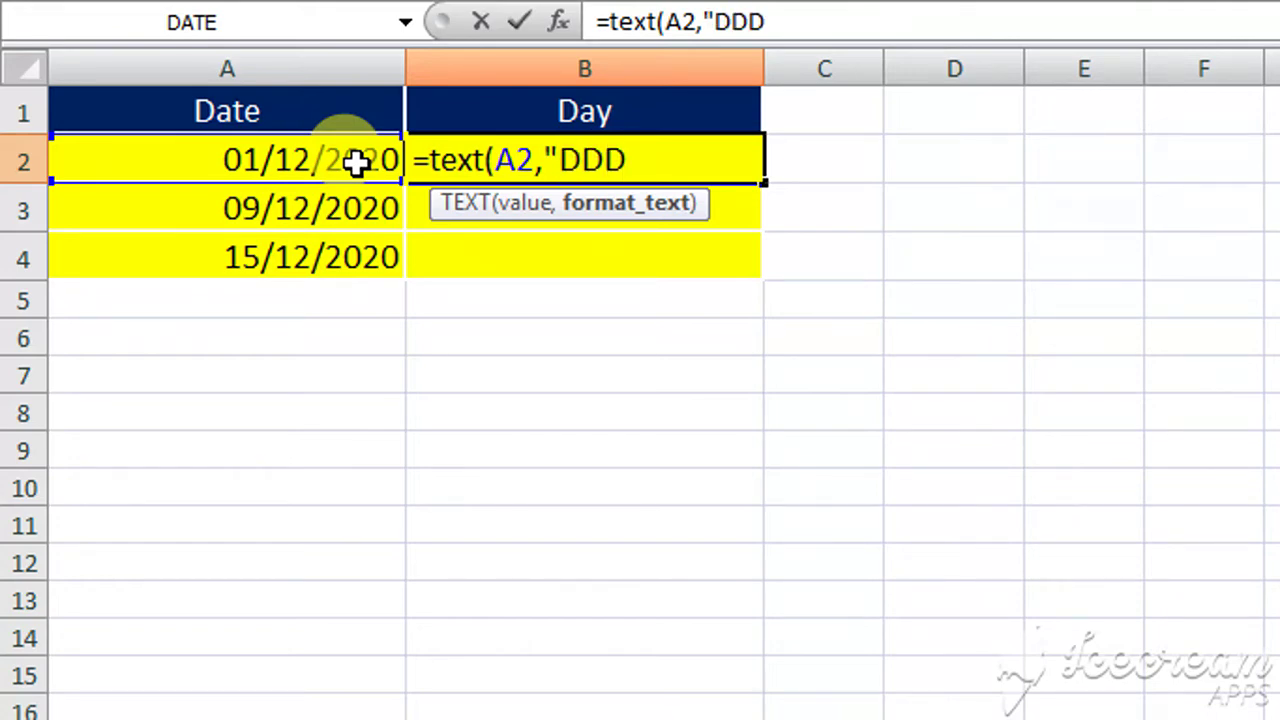
{"action": "type", "text": "\""}
{"action": "type", "text": ")"}
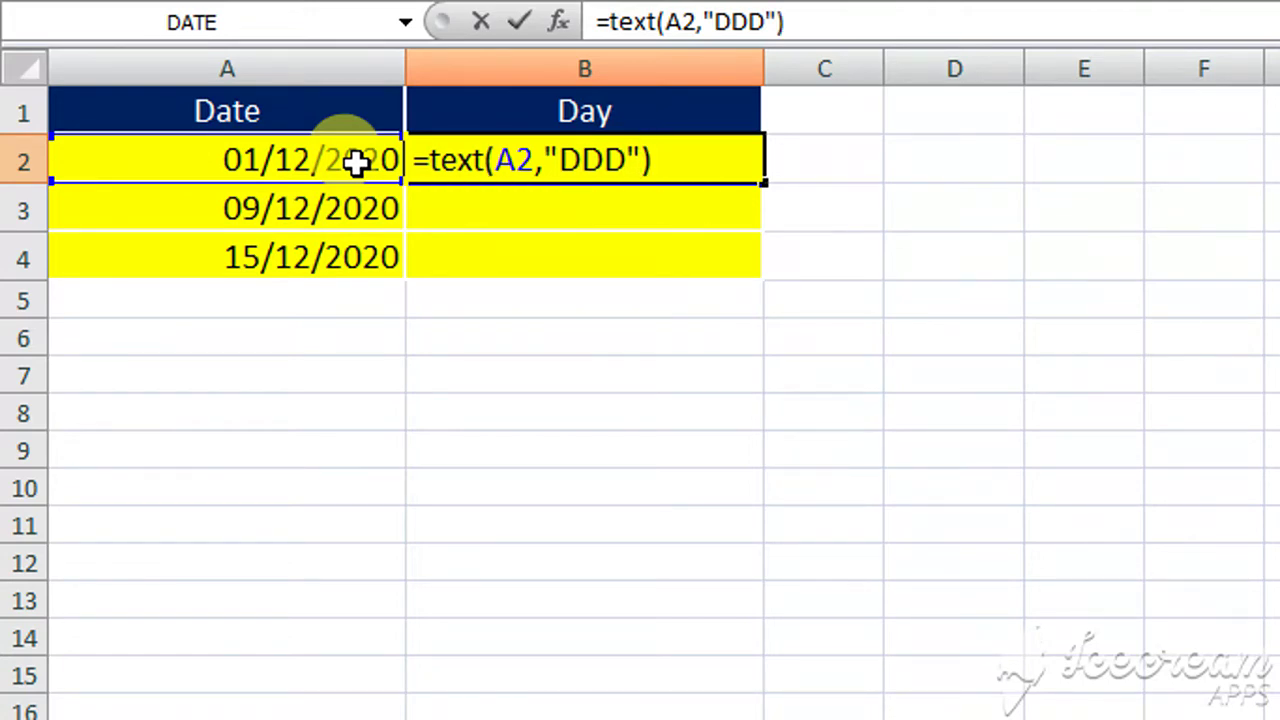
{"action": "key", "text": "Return"}
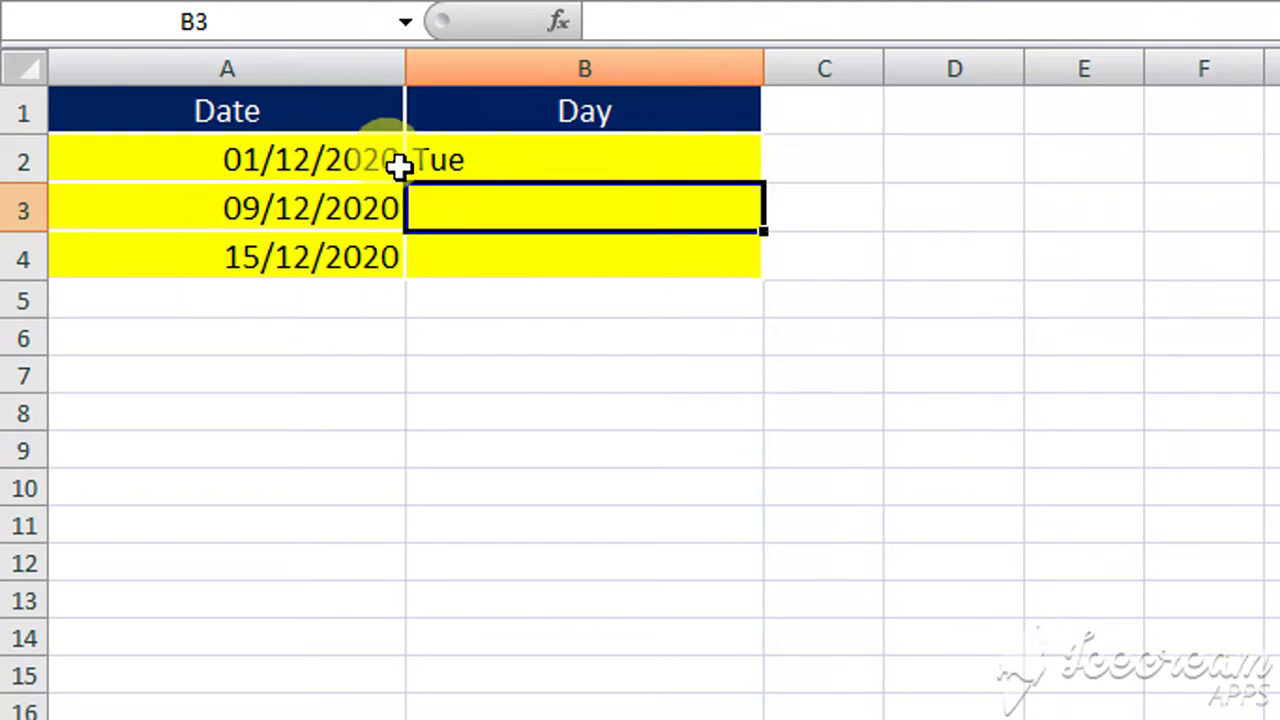
Step: Fill B2's weekday formula down to B4, giving Wed and Tue
{"action": "left_click", "coordinate": [422, 158]}
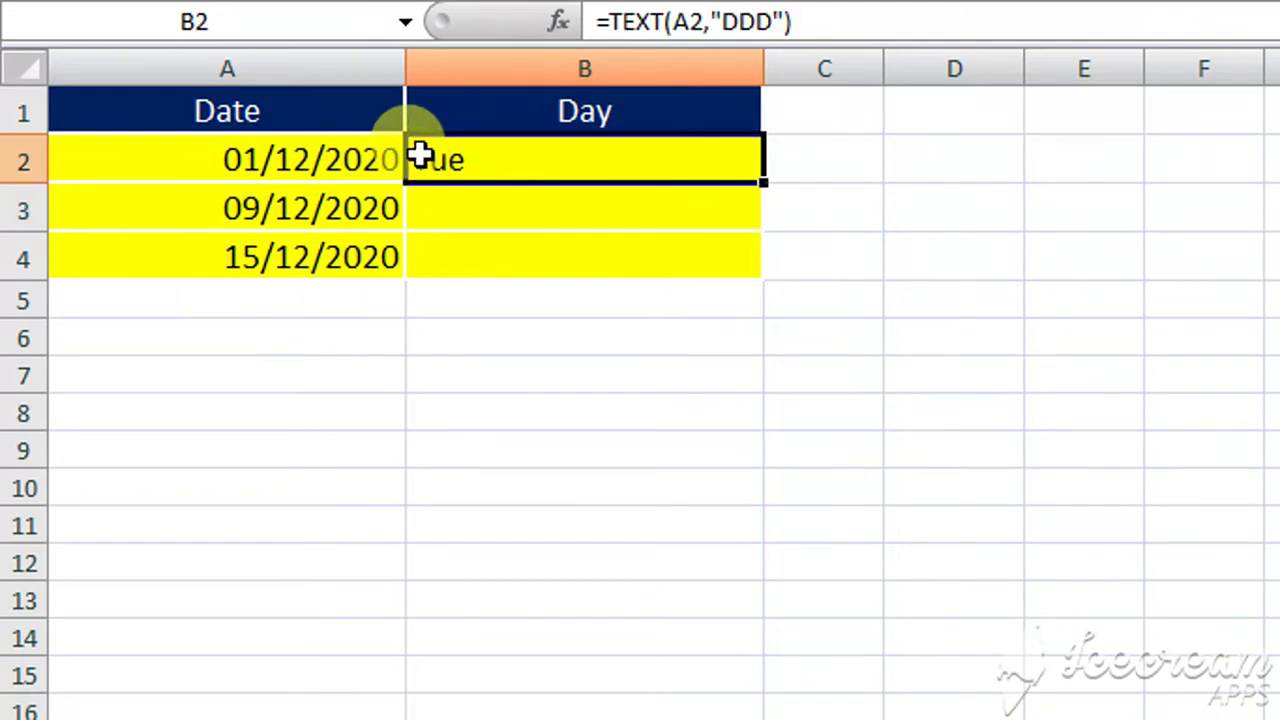
{"action": "left_click", "coordinate": [488, 166]}
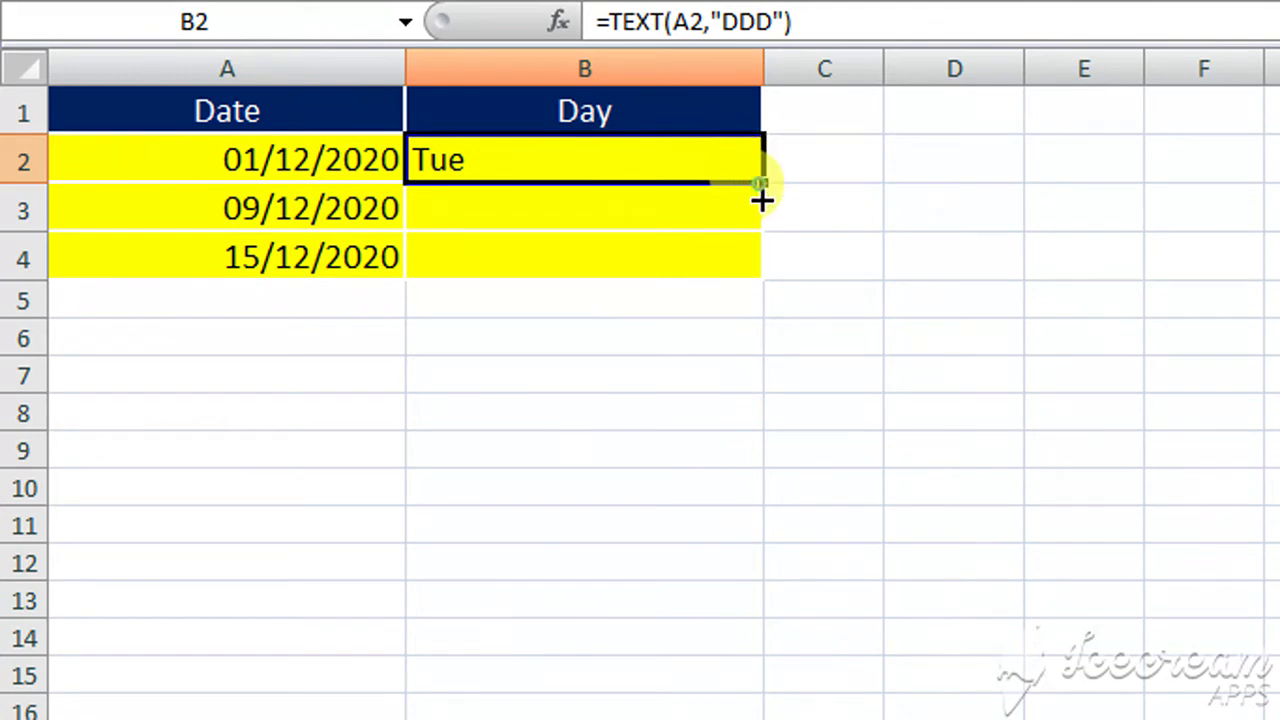
{"action": "left_click_drag", "start_coordinate": [761, 187], "coordinate": [758, 262]}
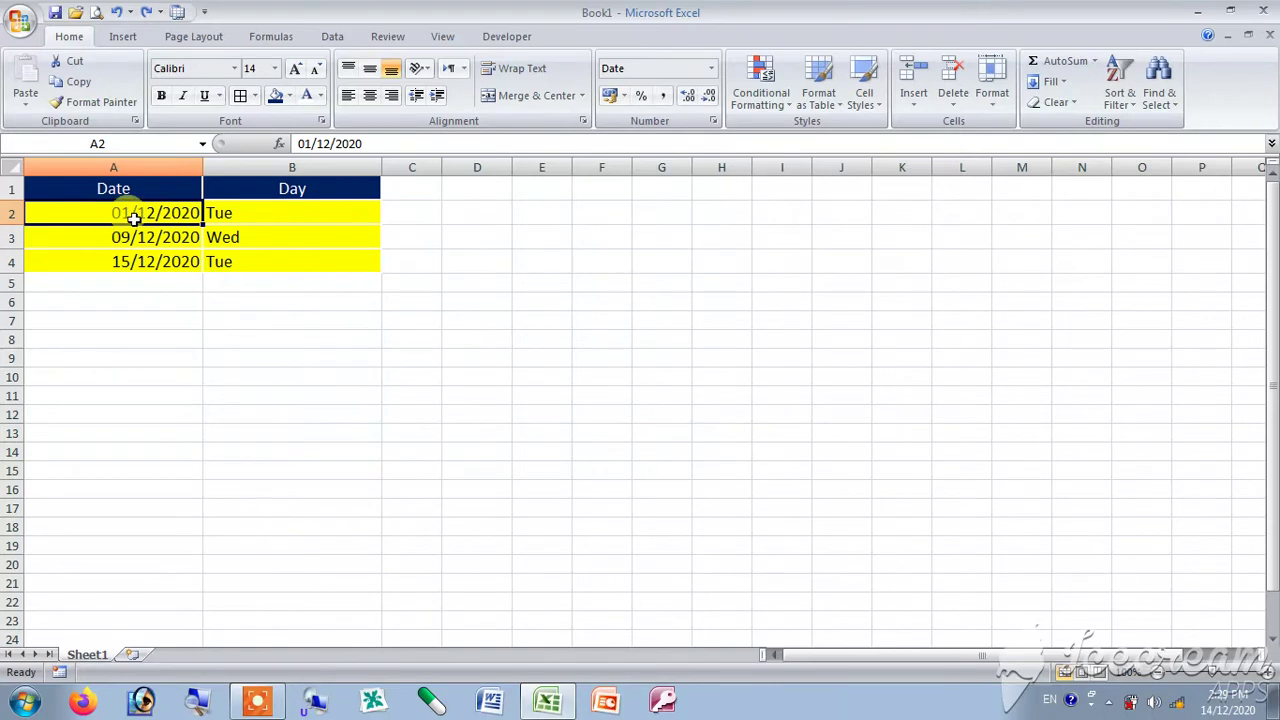
Step: Edit A2's year so the date reads 01/12/1920 and B2 becomes Wed
{"action": "left_click", "coordinate": [256, 216]}
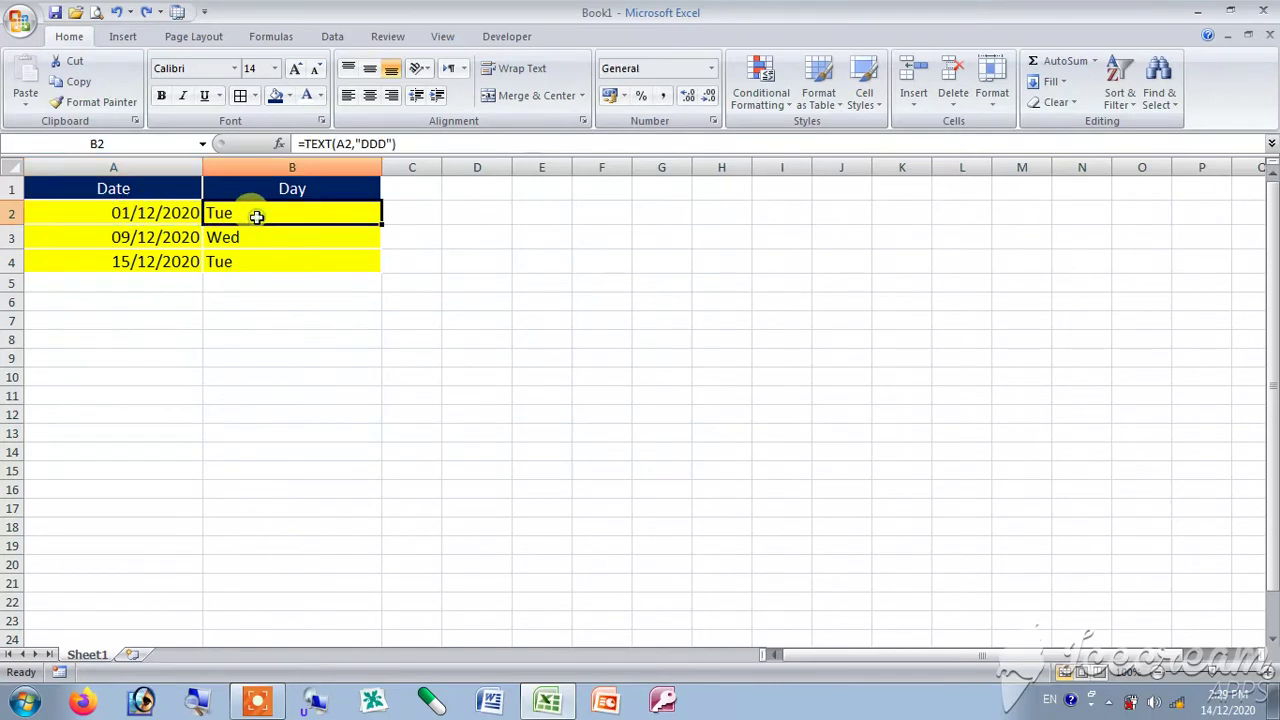
{"action": "left_click", "coordinate": [161, 212]}
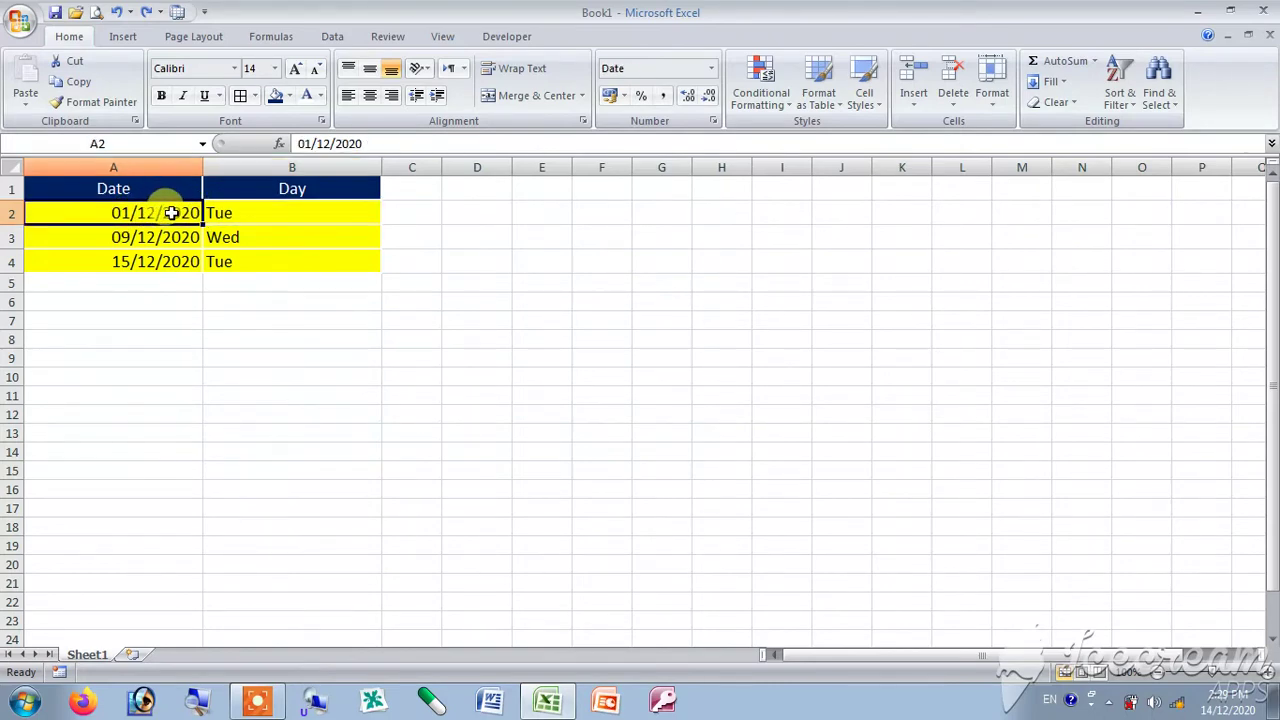
{"action": "double_click", "coordinate": [172, 212]}
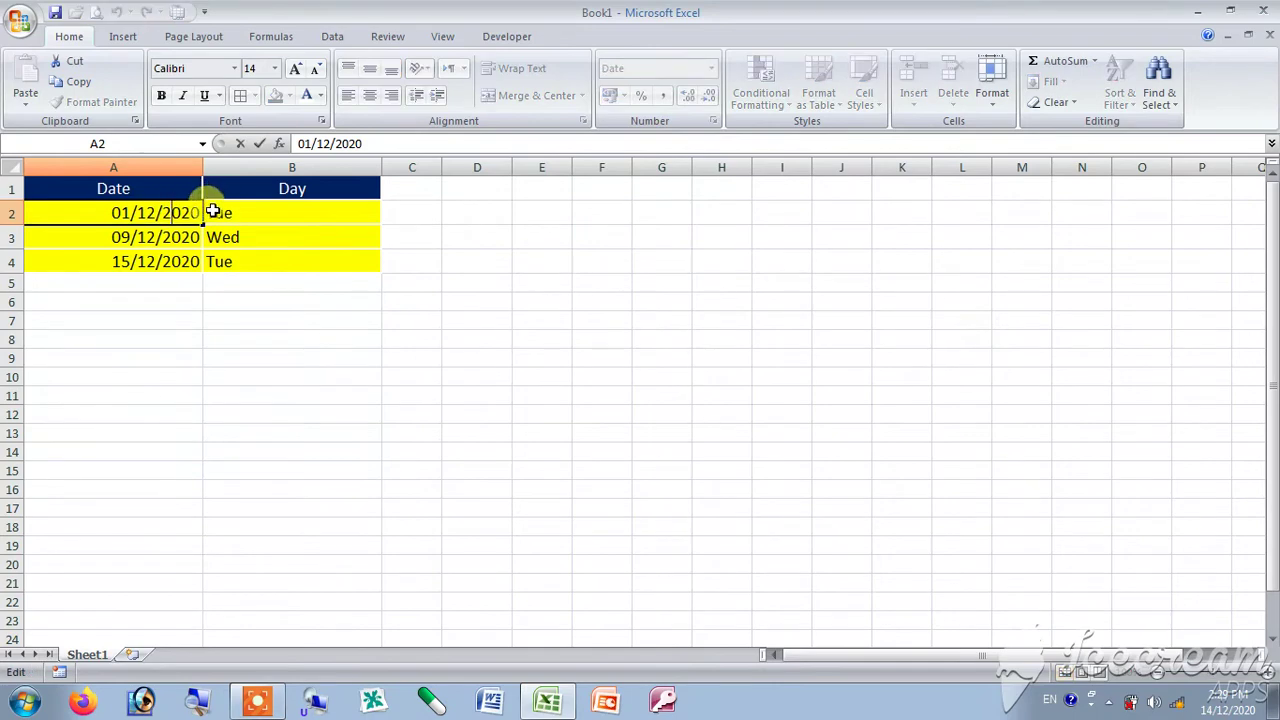
{"action": "key", "text": "BackSpace"}
{"action": "key", "text": "BackSpace"}
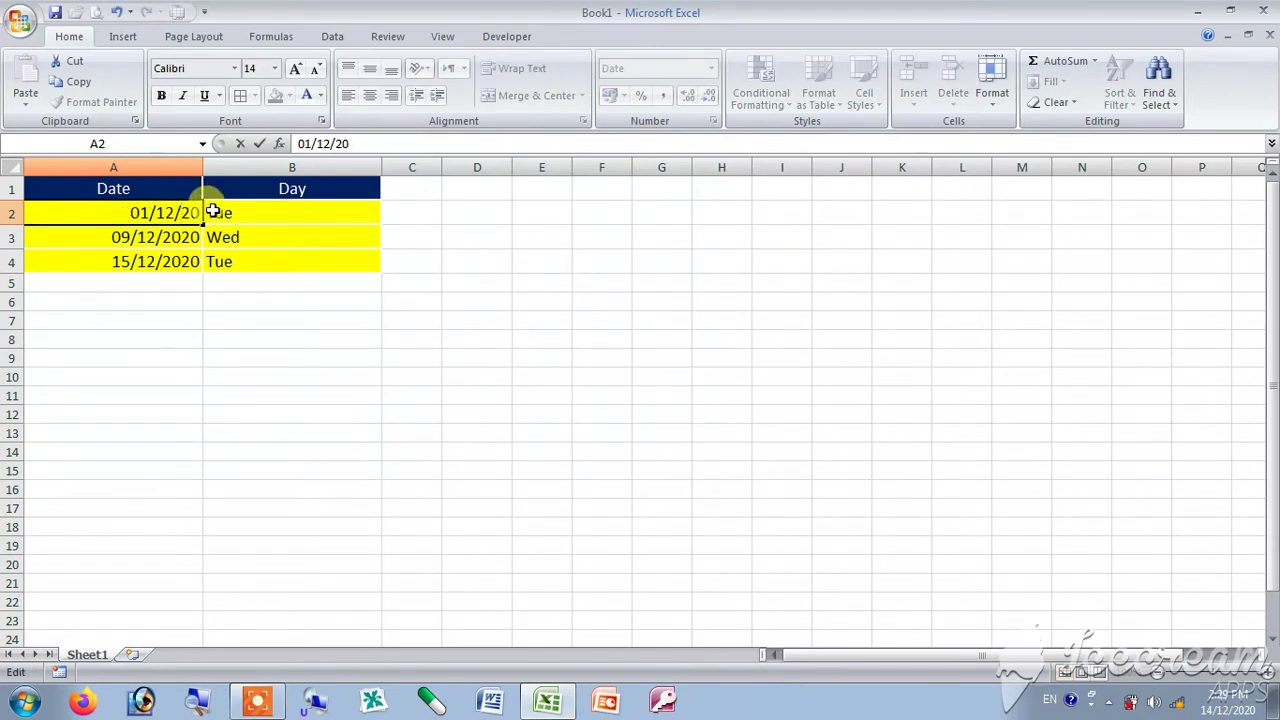
{"action": "type", "text": "18"}
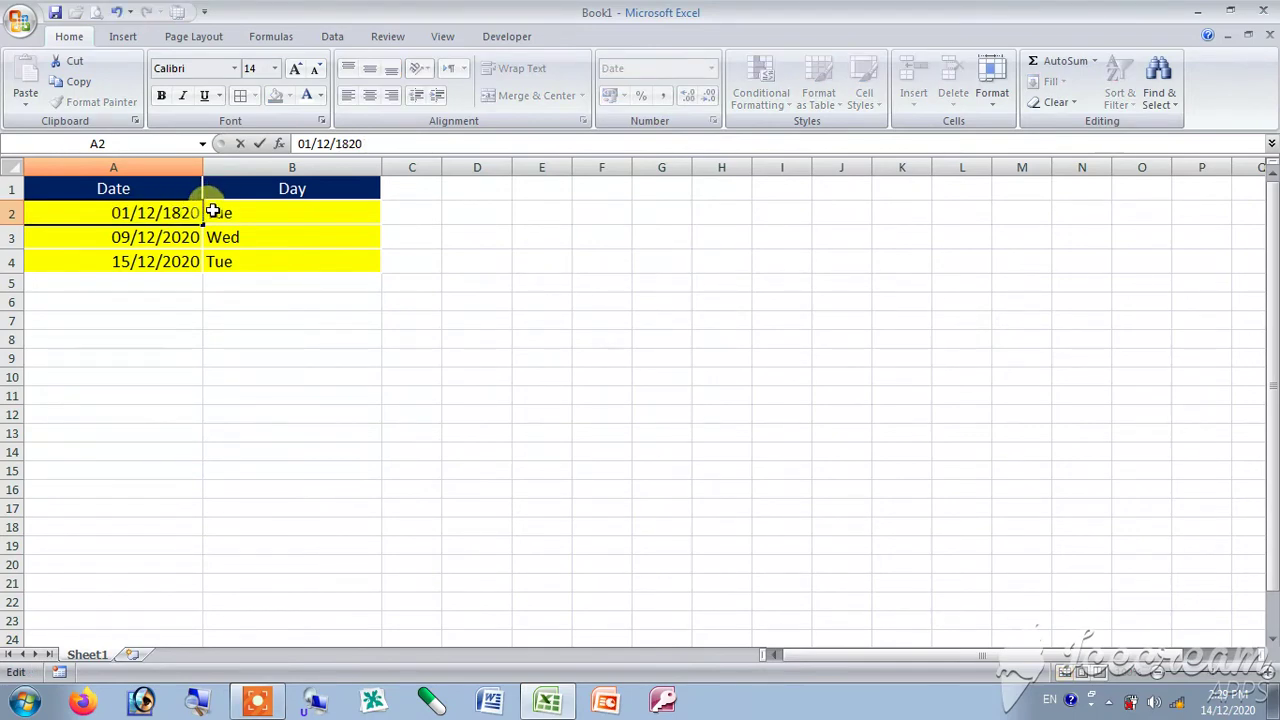
{"action": "key", "text": "BackSpace"}
{"action": "type", "text": "9"}
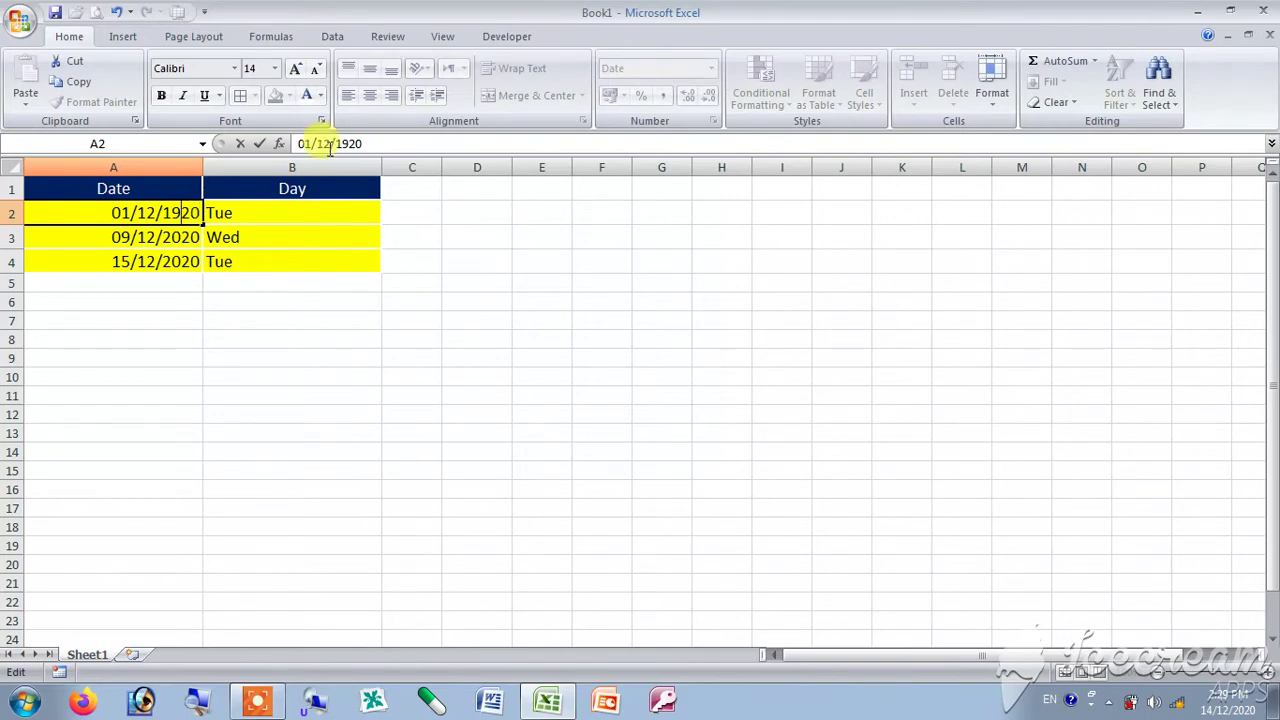
{"action": "key", "text": "Return"}
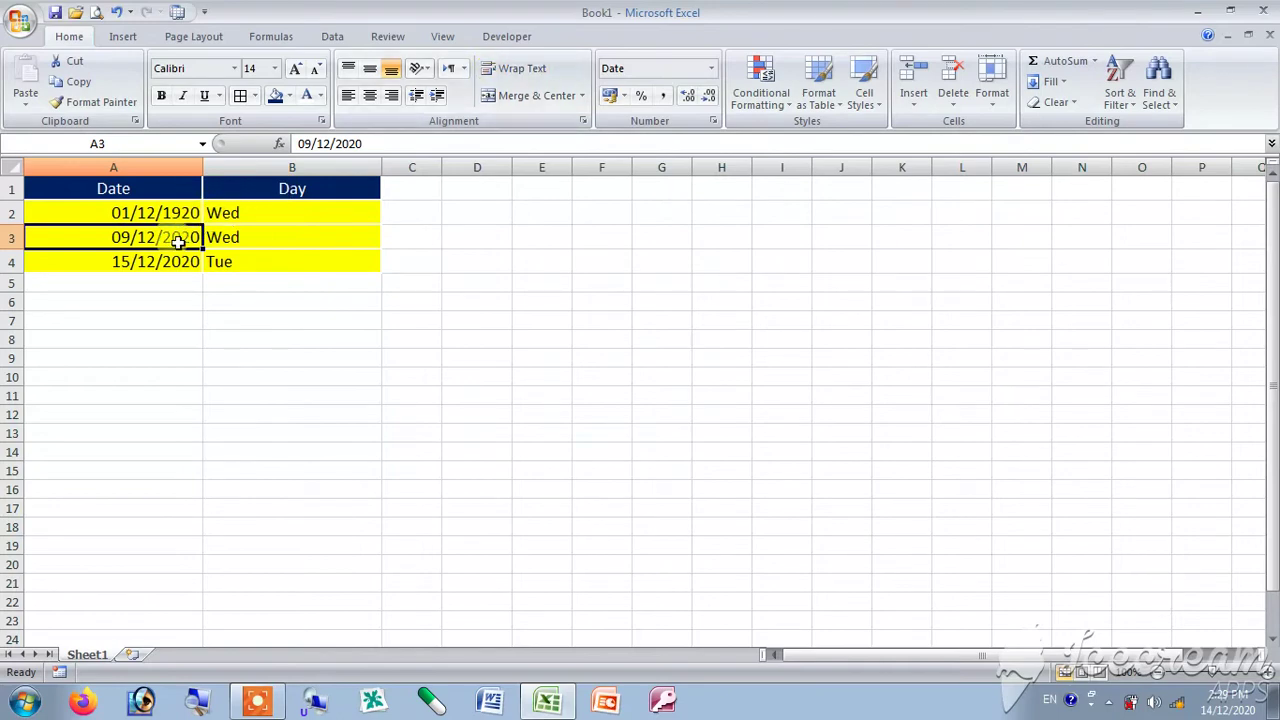
Step: Confirm B2 now reads Wed and select C2 in the second Day column
{"action": "left_click", "coordinate": [279, 220]}
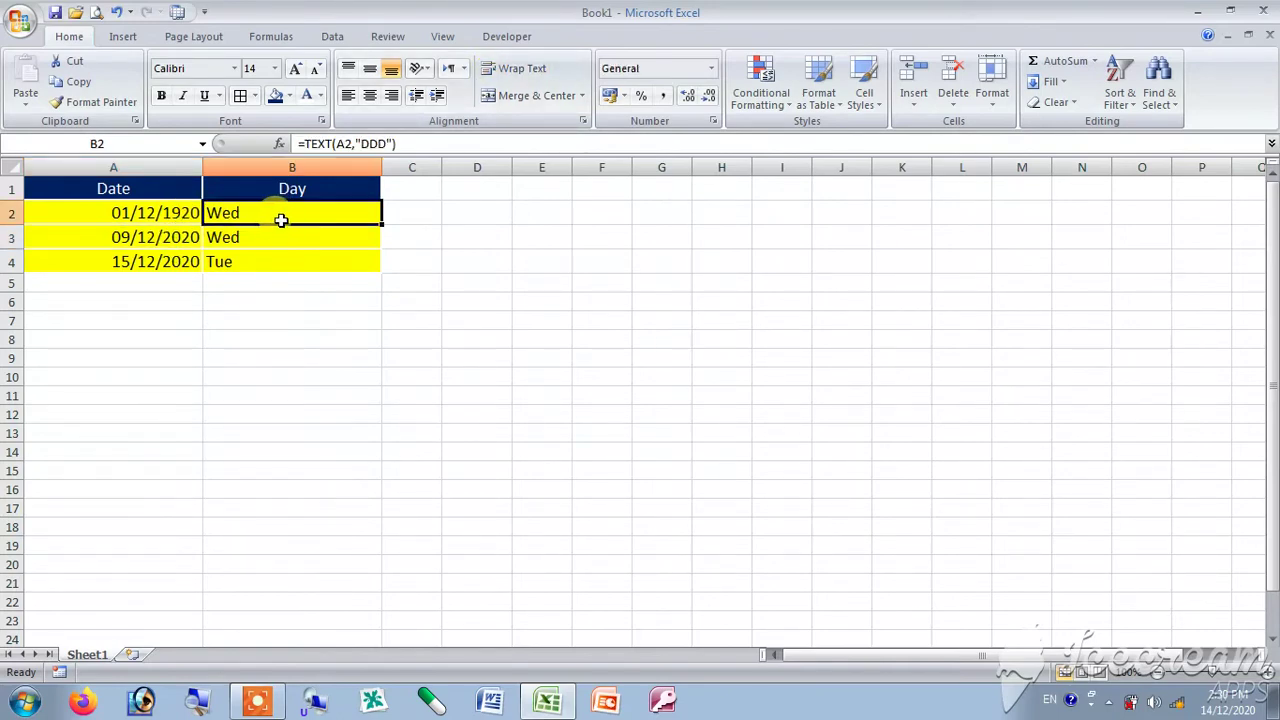
{"action": "left_click", "coordinate": [429, 213]}
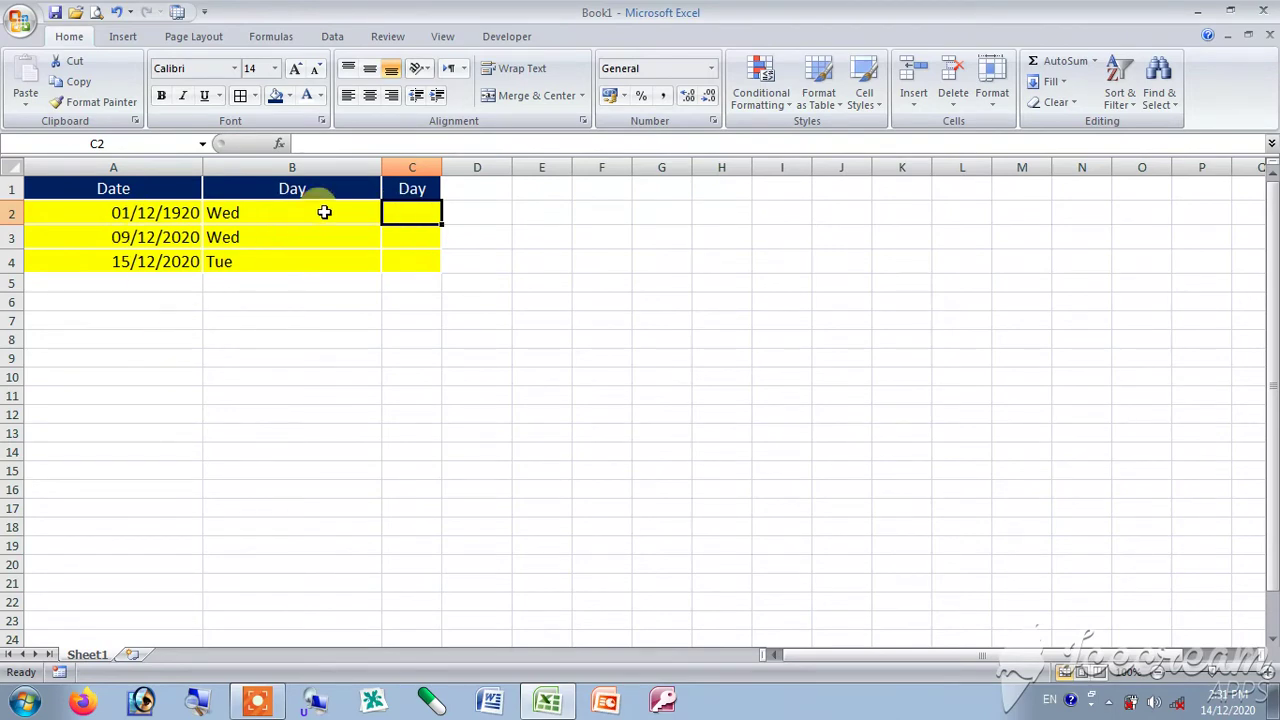
{"action": "left_click", "coordinate": [413, 212]}
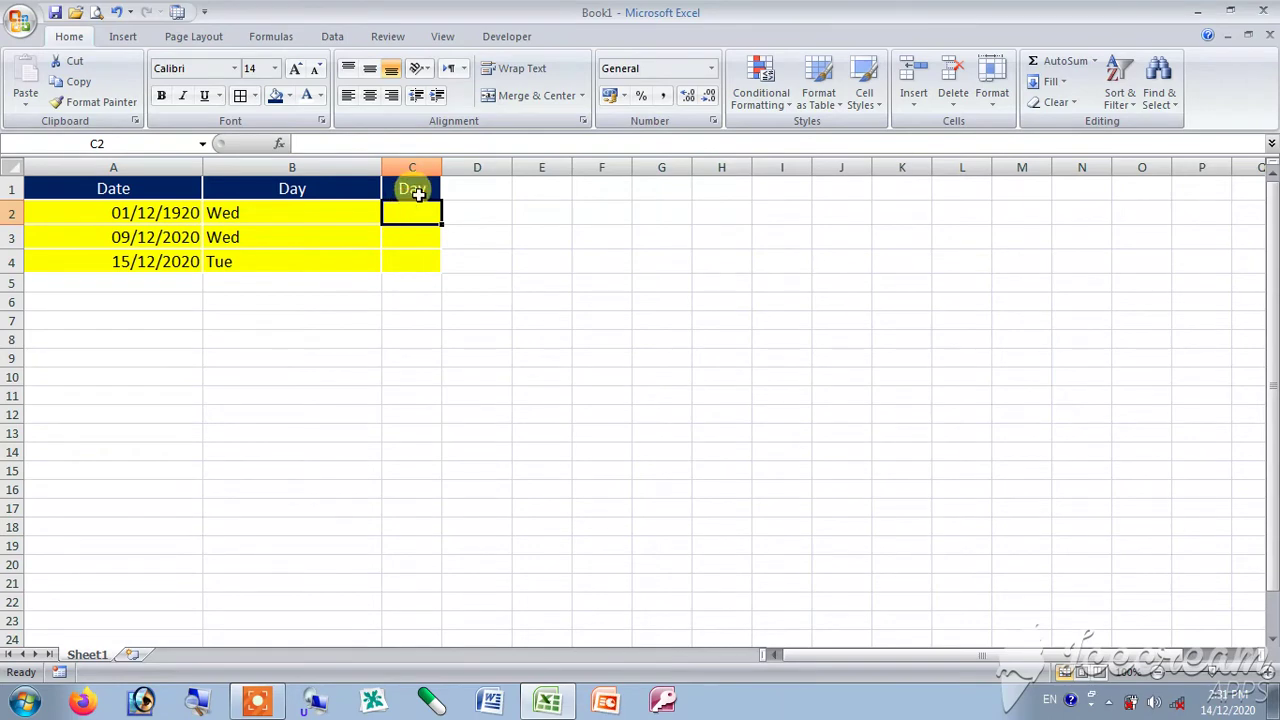
Step: Enter =TEXT(A2,"dd") in C2 to show the day number 01
{"action": "type", "text": "=te"}
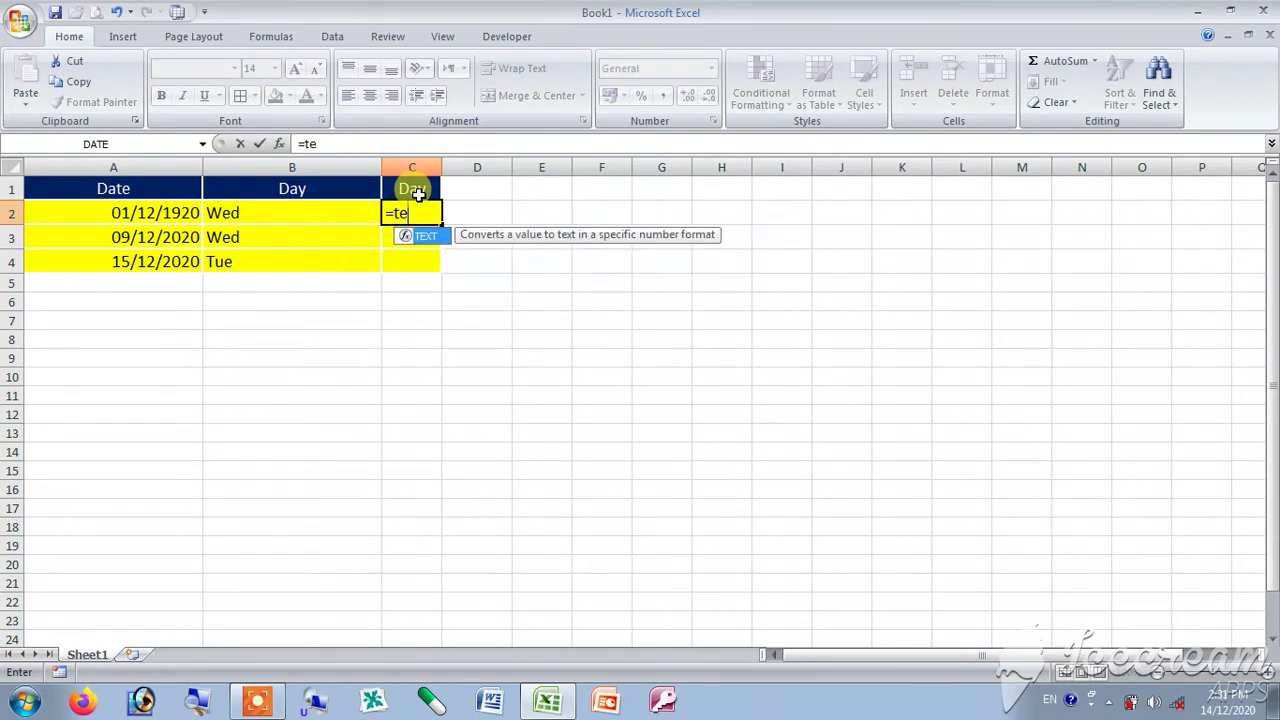
{"action": "type", "text": "xt("}
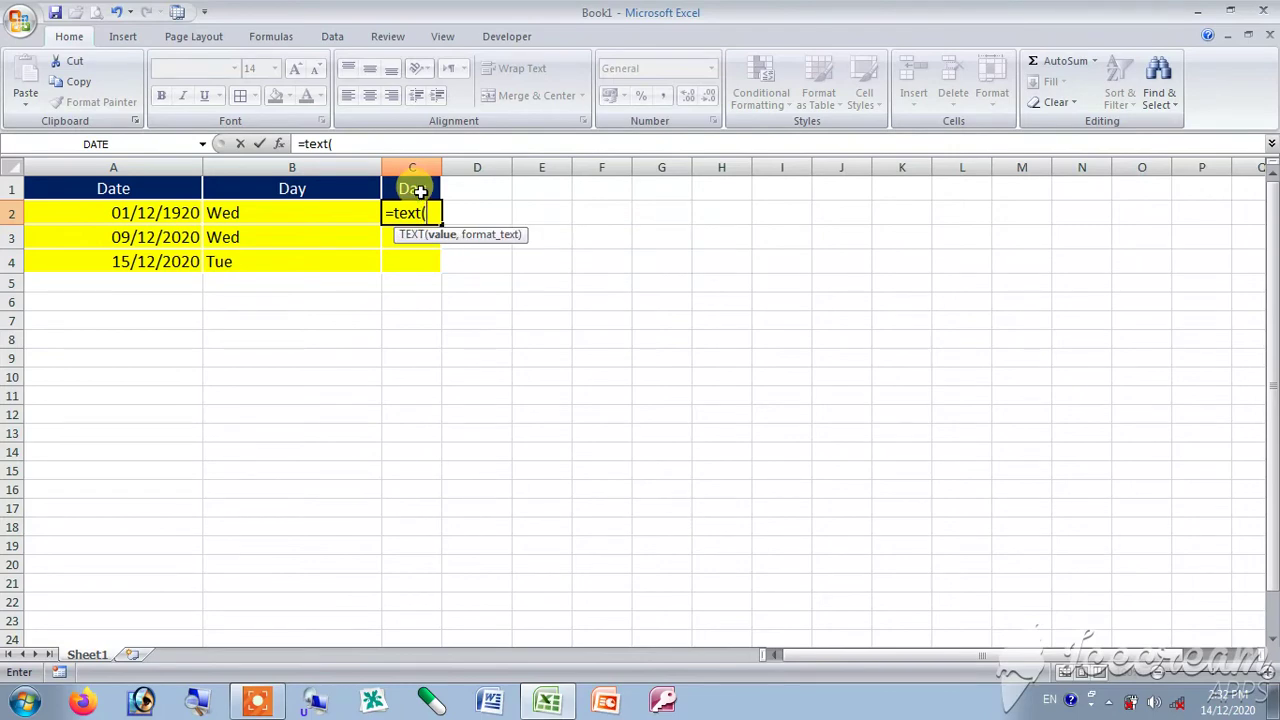
{"action": "left_click", "coordinate": [158, 212]}
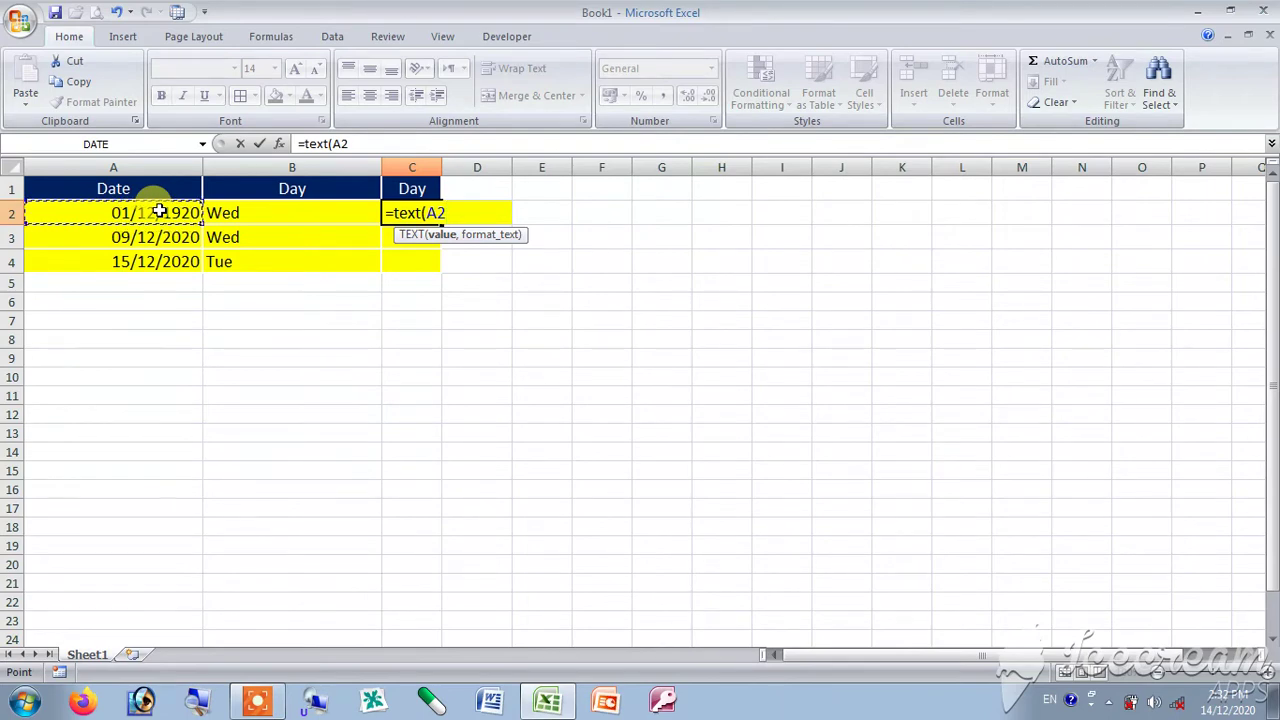
{"action": "type", "text": ","}
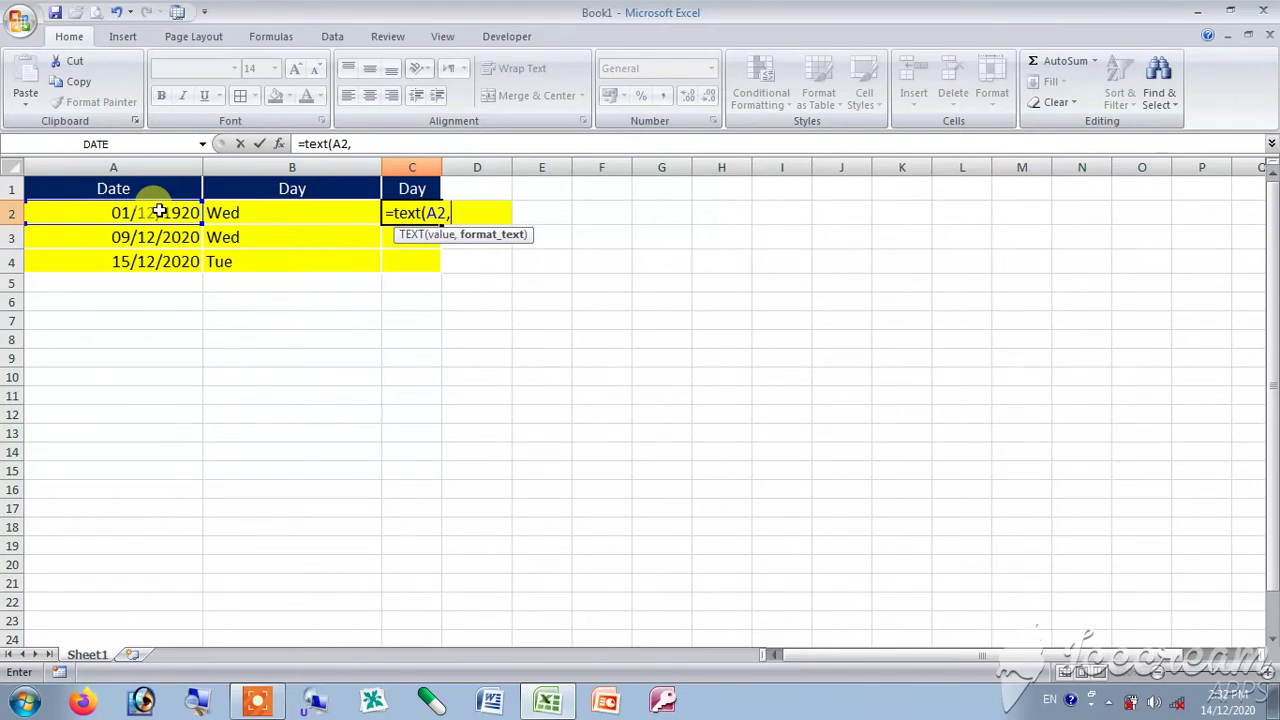
{"action": "type", "text": "\""}
{"action": "type", "text": "ddd"}
{"action": "key", "text": "BackSpace"}
{"action": "type", "text": "\""}
{"action": "type", "text": ")"}
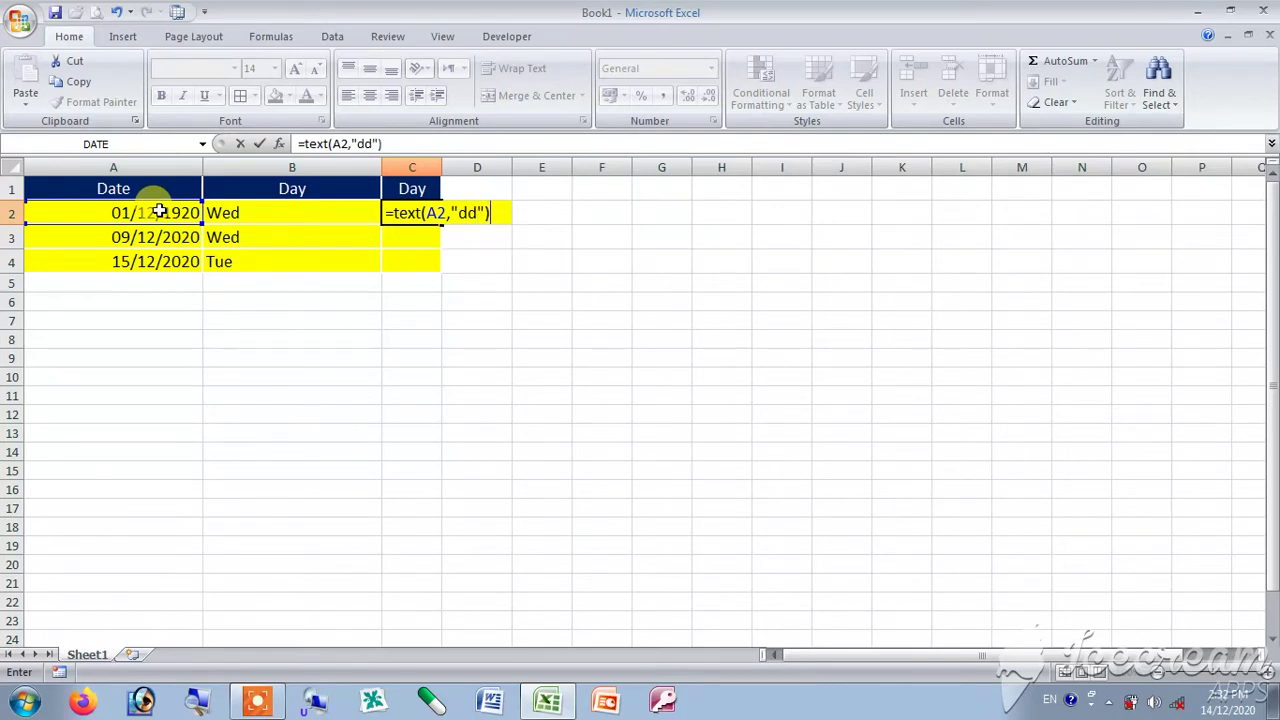
{"action": "key", "text": "Return"}
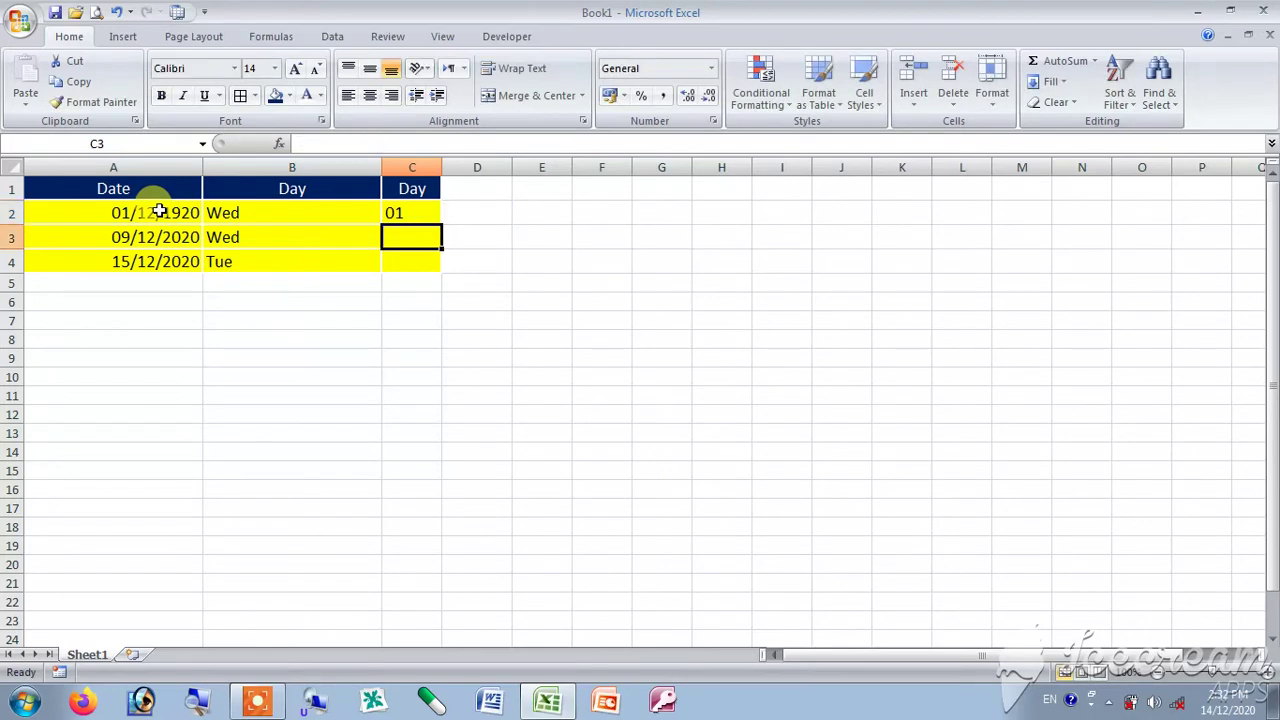
Step: Fill C2's day formula down to C4 (01, 09, 15) and narrow column B
{"action": "left_click", "coordinate": [427, 209]}
{"action": "left_click_drag", "start_coordinate": [441, 224], "coordinate": [437, 264]}
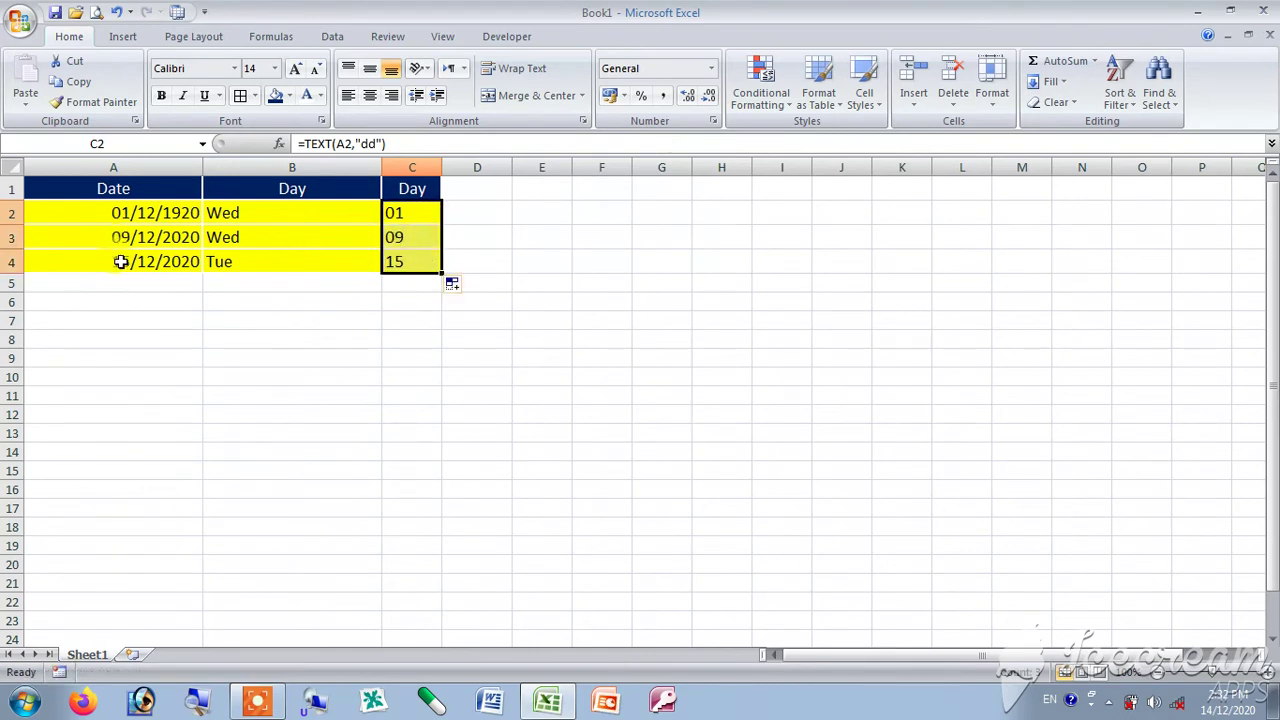
{"action": "left_click_drag", "start_coordinate": [382, 167], "coordinate": [326, 167]}
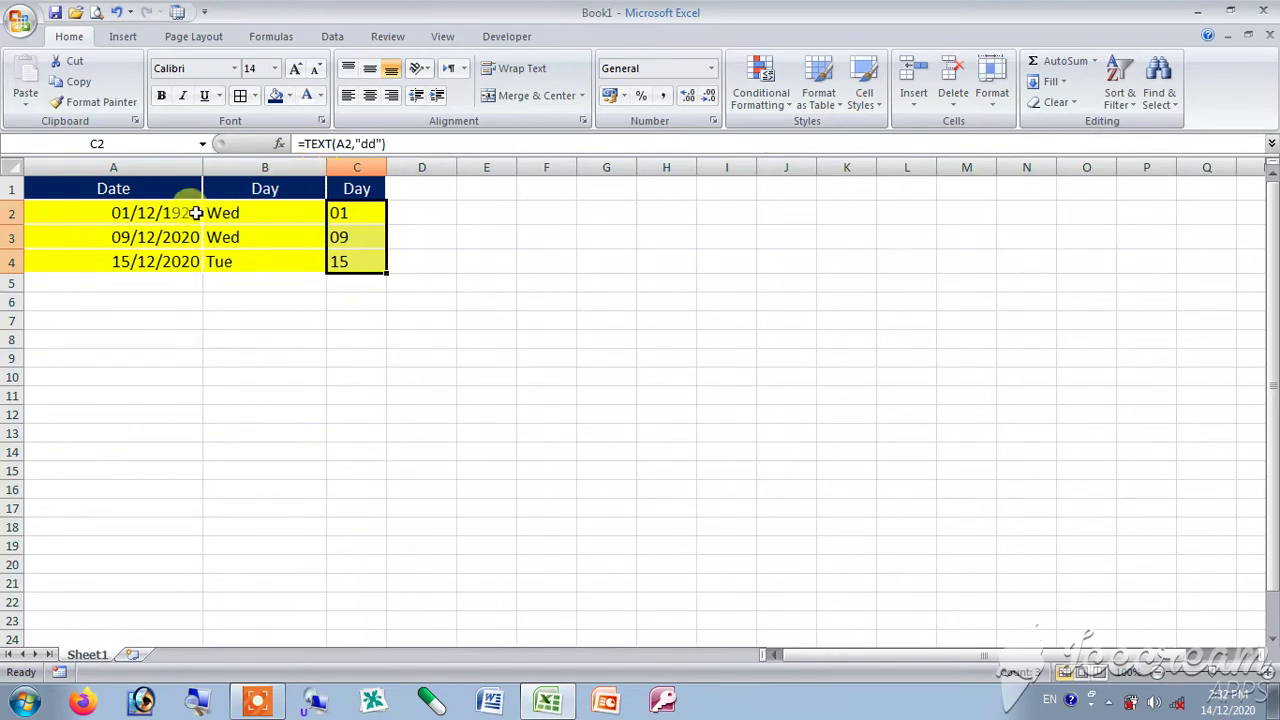
{"action": "left_click_drag", "start_coordinate": [146, 213], "coordinate": [144, 232]}
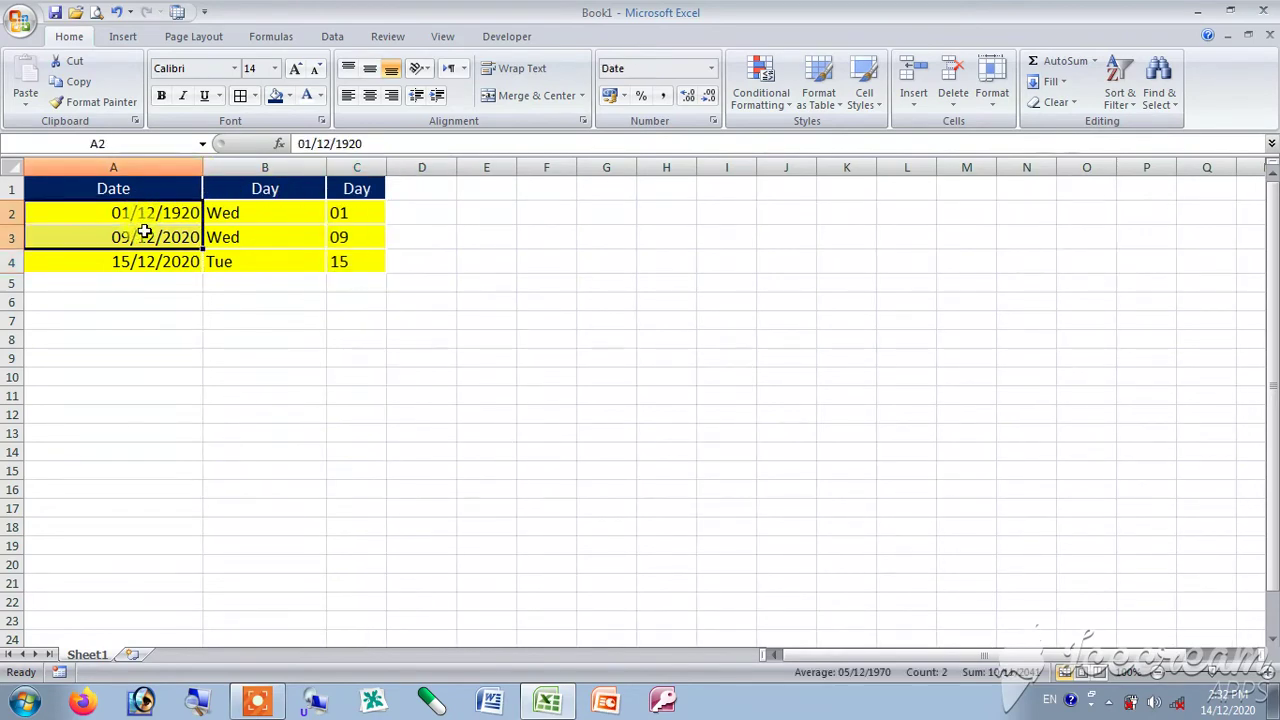
Step: Add the header Month in D1 and begin a TEXT formula in D2
{"action": "left_click", "coordinate": [160, 212]}
{"action": "left_click", "coordinate": [401, 186]}
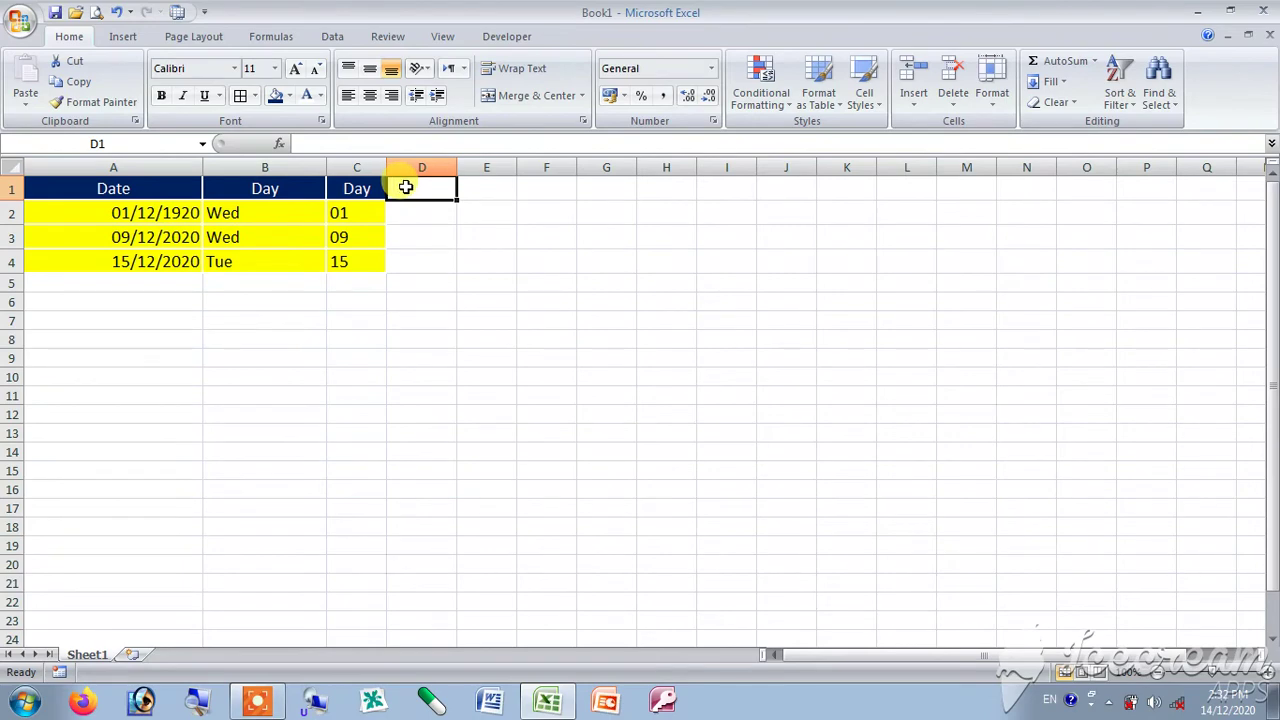
{"action": "type", "text": "Mi"}
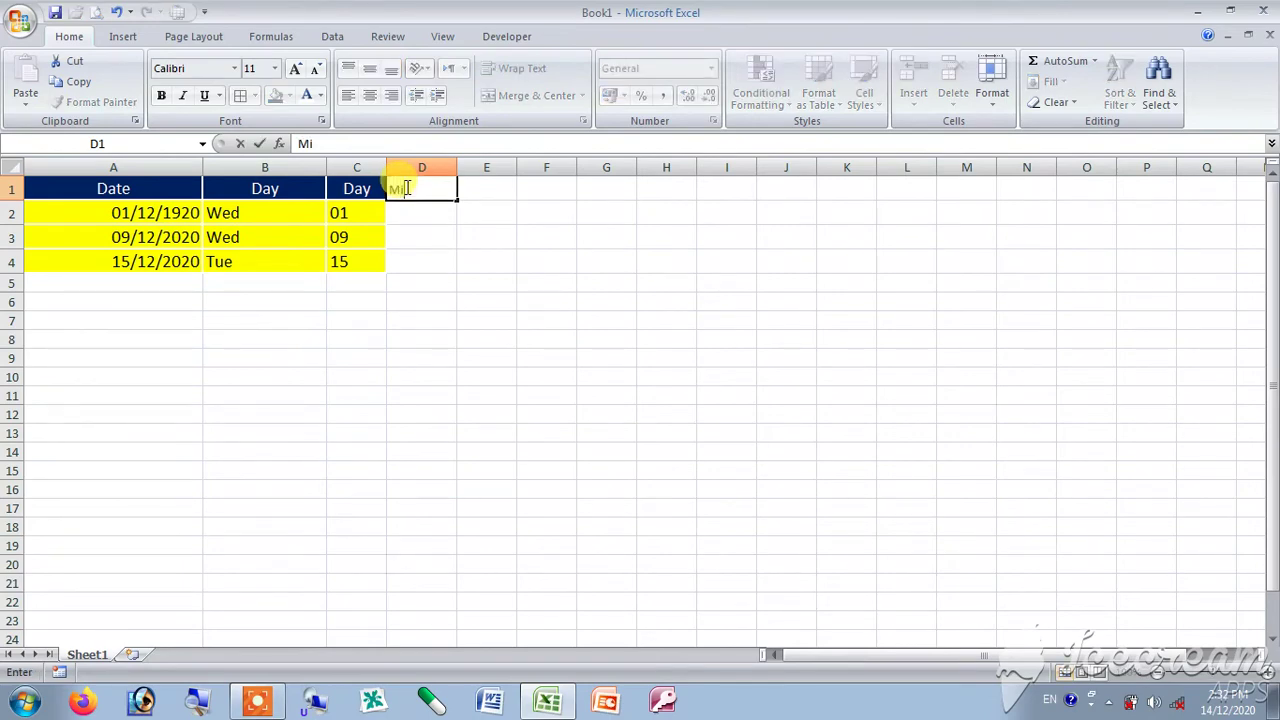
{"action": "key", "text": "BackSpace"}
{"action": "type", "text": "onth"}
{"action": "key", "text": "Return"}
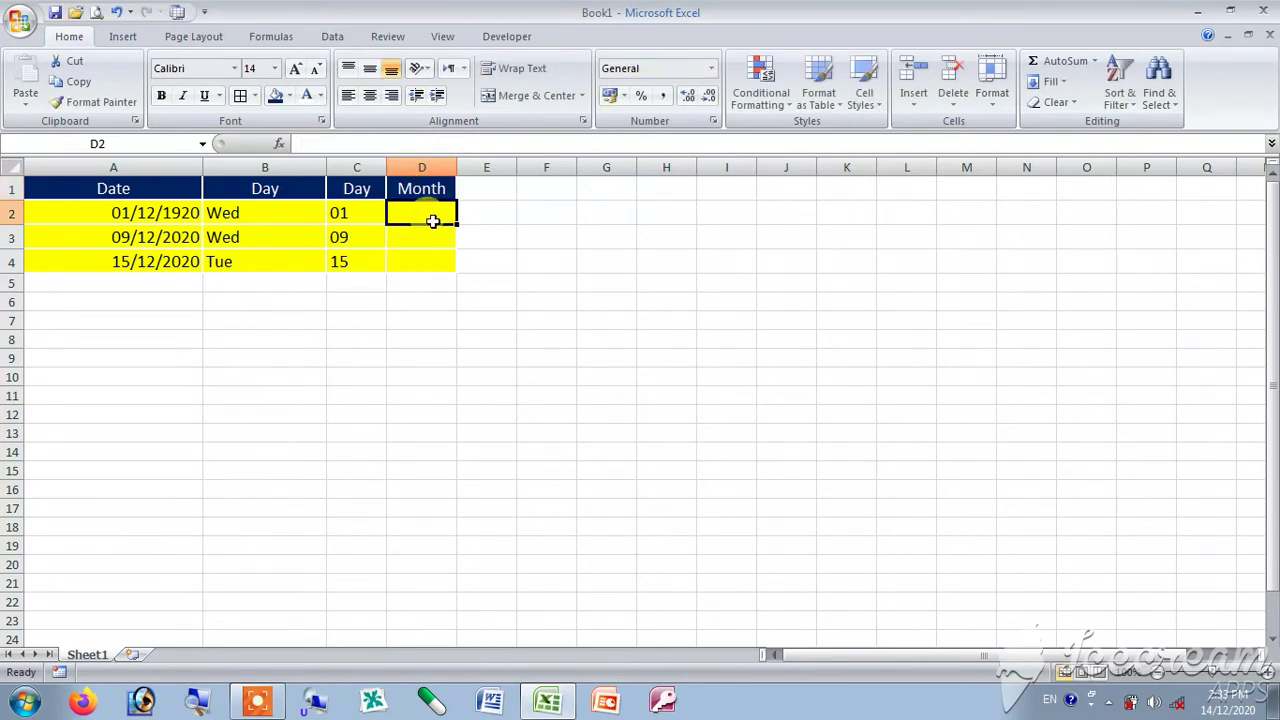
{"action": "type", "text": "=tex"}
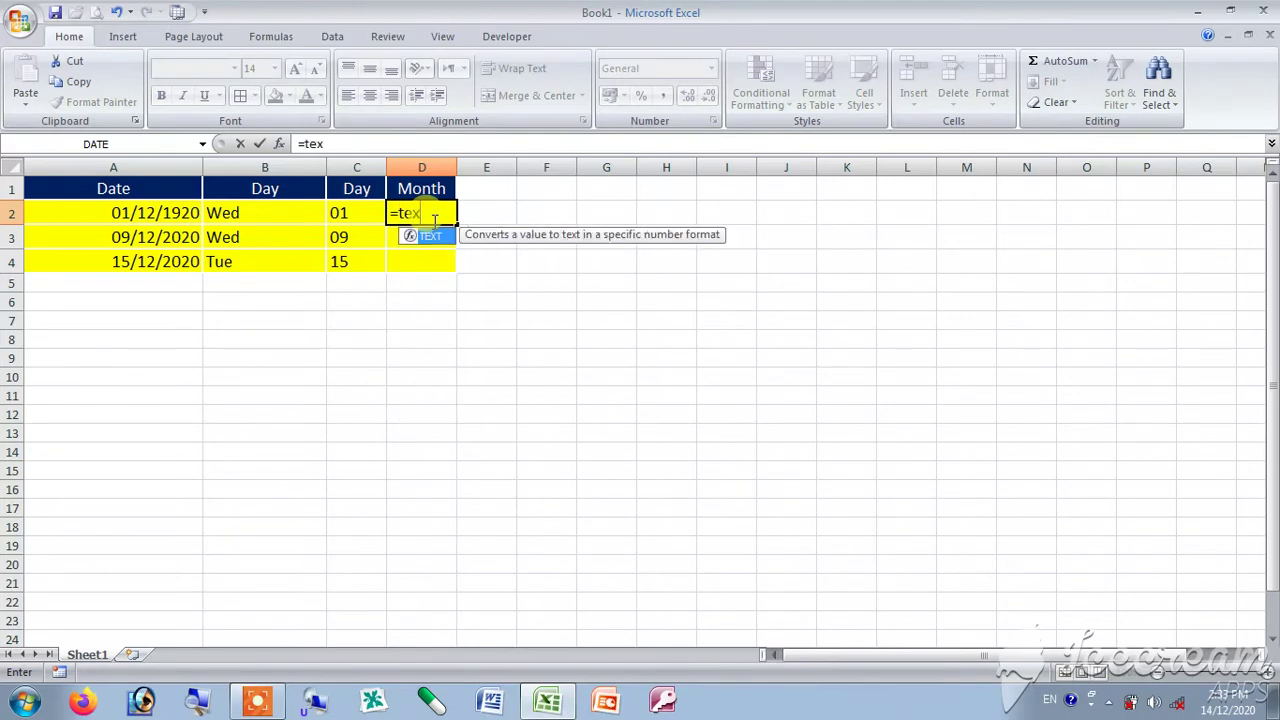
{"action": "type", "text": "t"}
{"action": "type", "text": "("}
Step: Complete =TEXT(A2,"mm") in D2 and fill it to D4, showing 12 for each date
{"action": "left_click", "coordinate": [145, 212]}
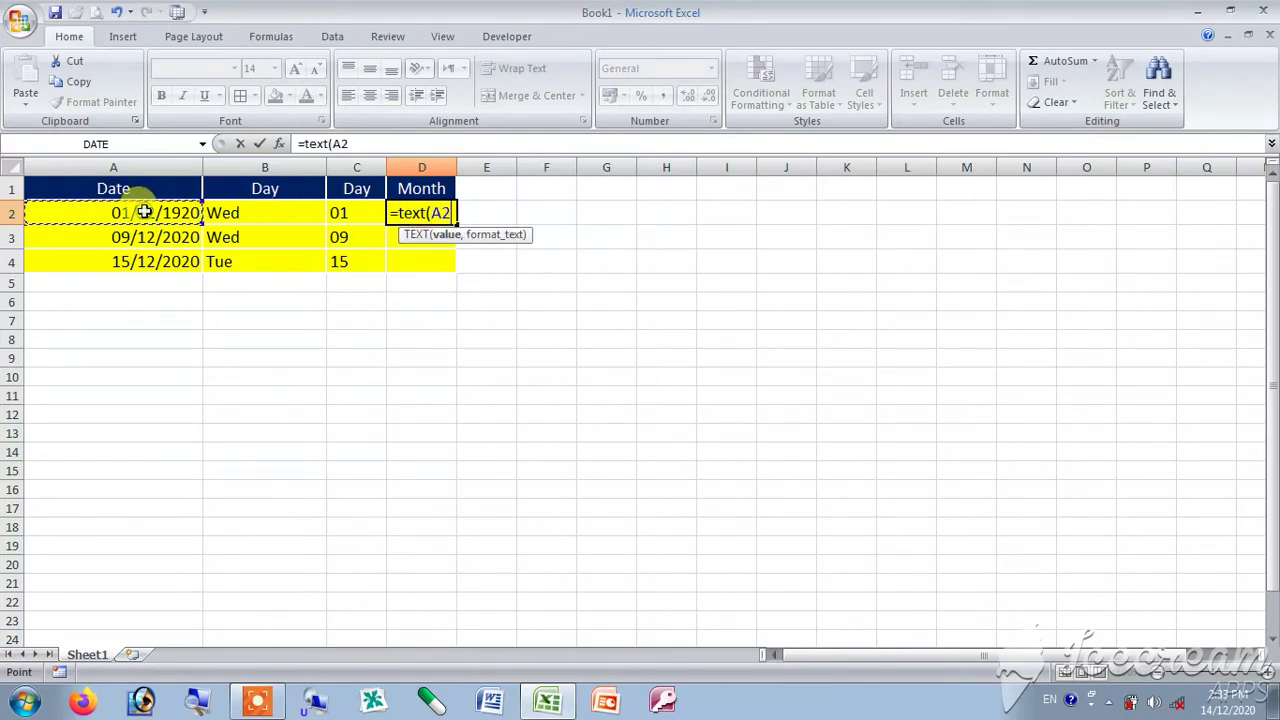
{"action": "type", "text": ","}
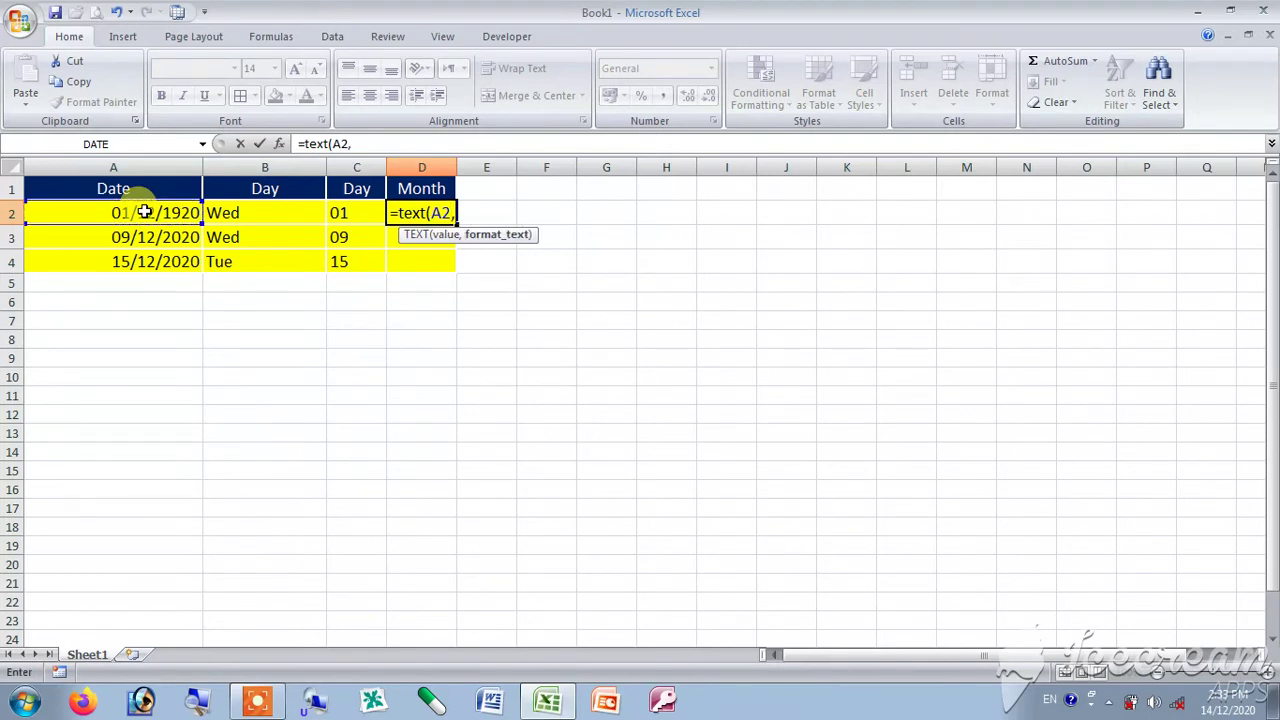
{"action": "type", "text": "\""}
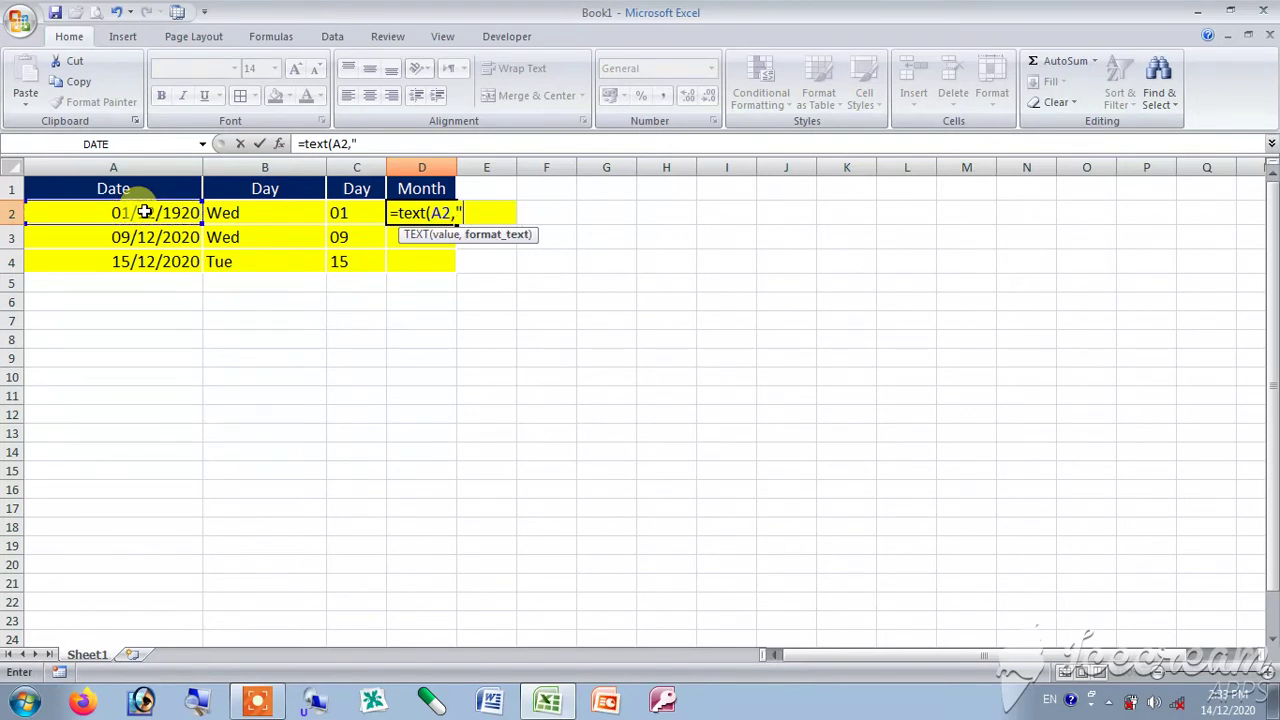
{"action": "key", "text": "BackSpace"}
{"action": "key", "text": "BackSpace"}
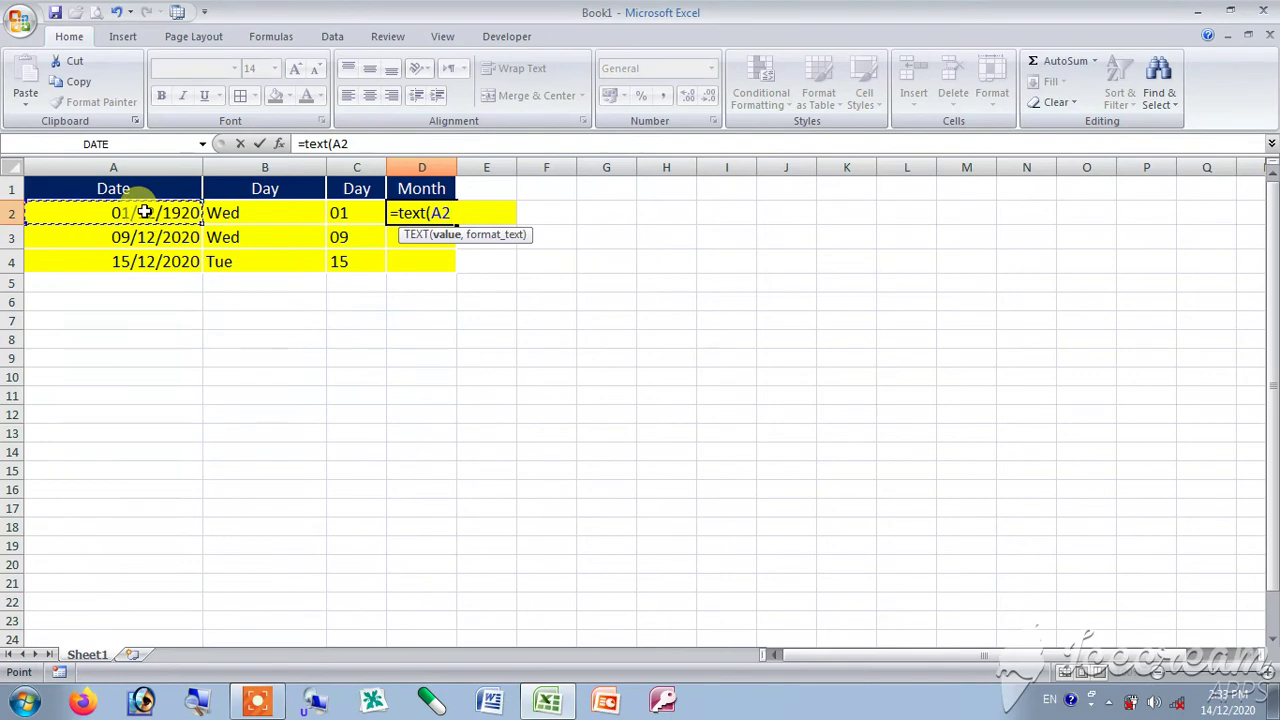
{"action": "type", "text": ","}
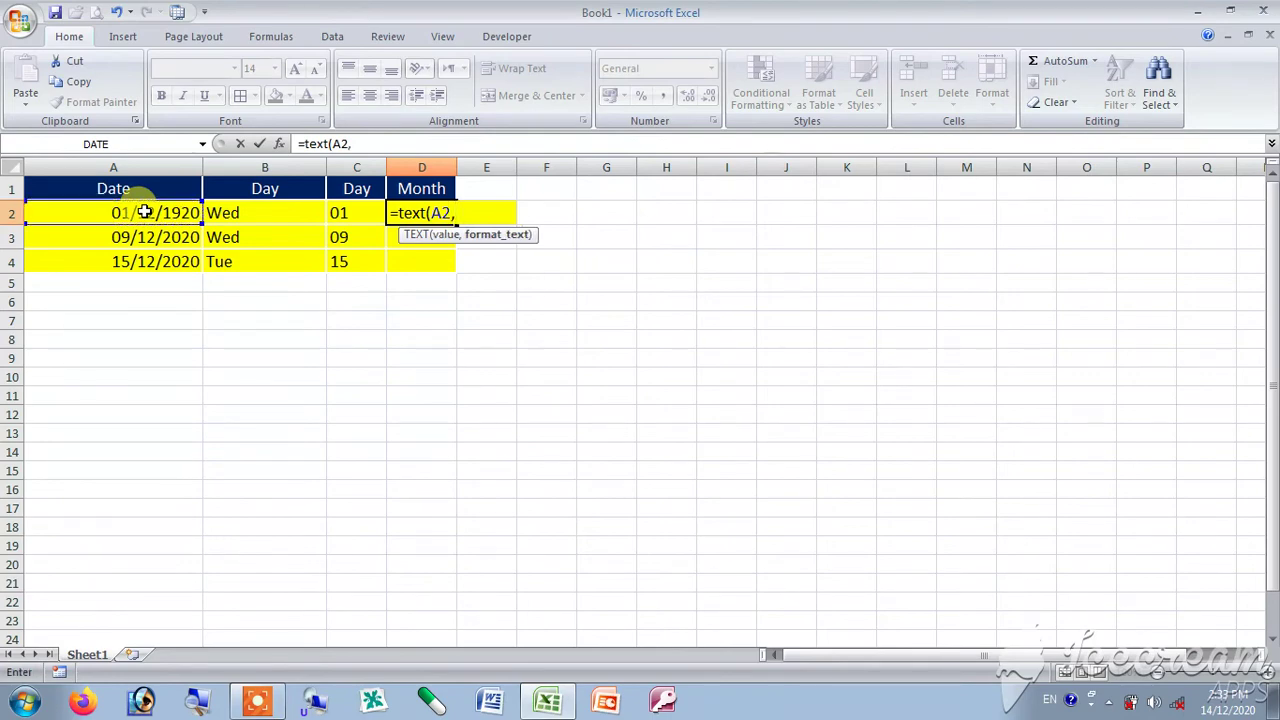
{"action": "type", "text": "\"m"}
{"action": "type", "text": "m\""}
{"action": "key", "text": "Return"}
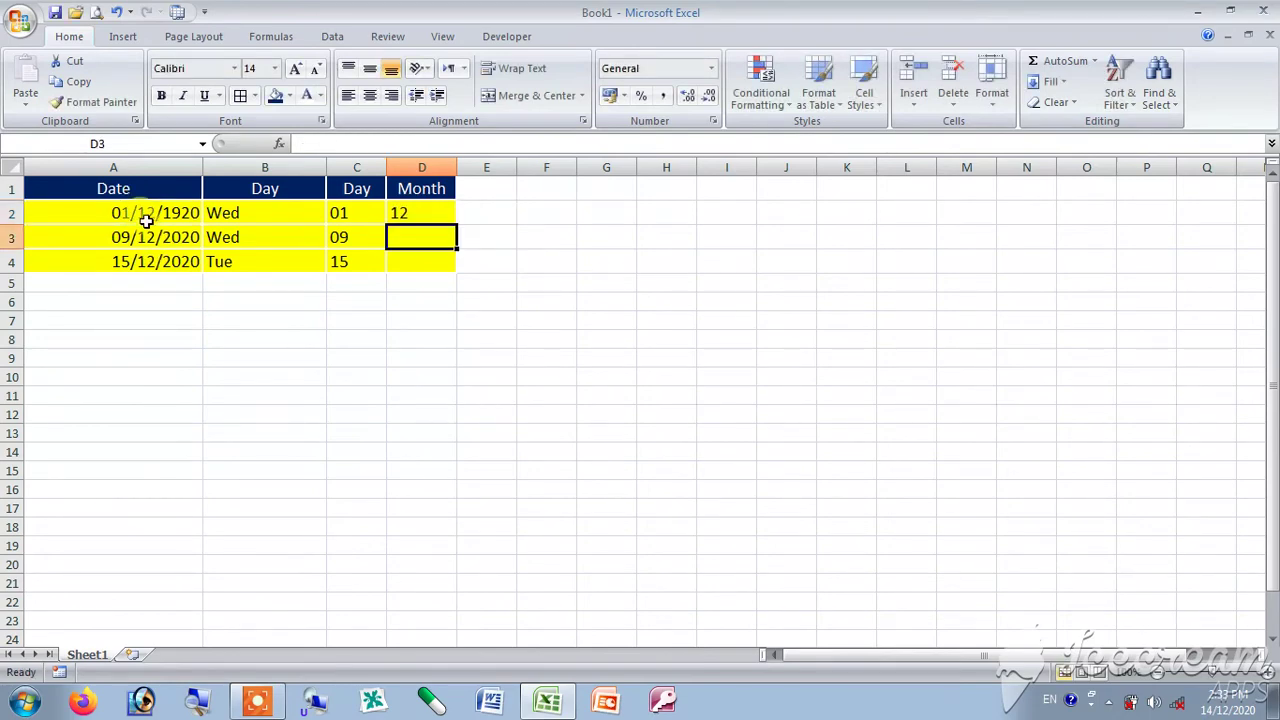
{"action": "left_click", "coordinate": [426, 211]}
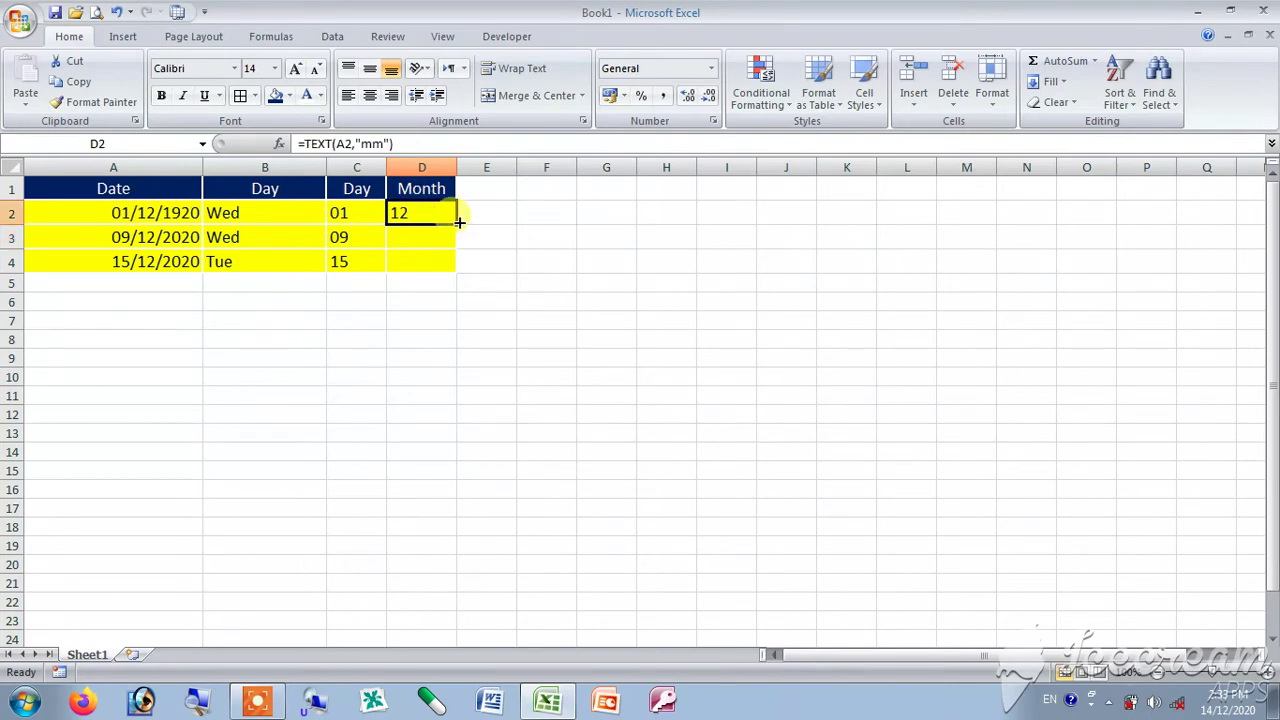
{"action": "left_click_drag", "start_coordinate": [456, 224], "coordinate": [458, 266]}
Step: Change A2's month from 12 to 9 so the date reads 01/09/1920
{"action": "left_click", "coordinate": [159, 212]}
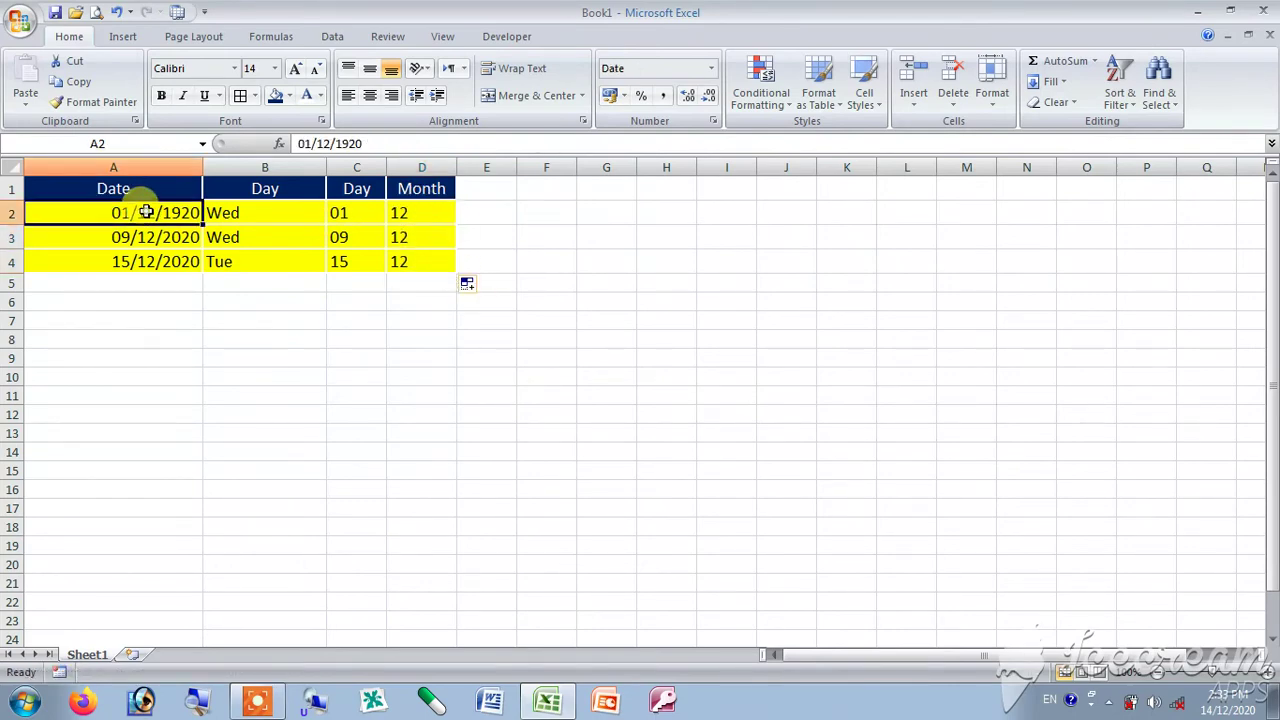
{"action": "double_click", "coordinate": [165, 211]}
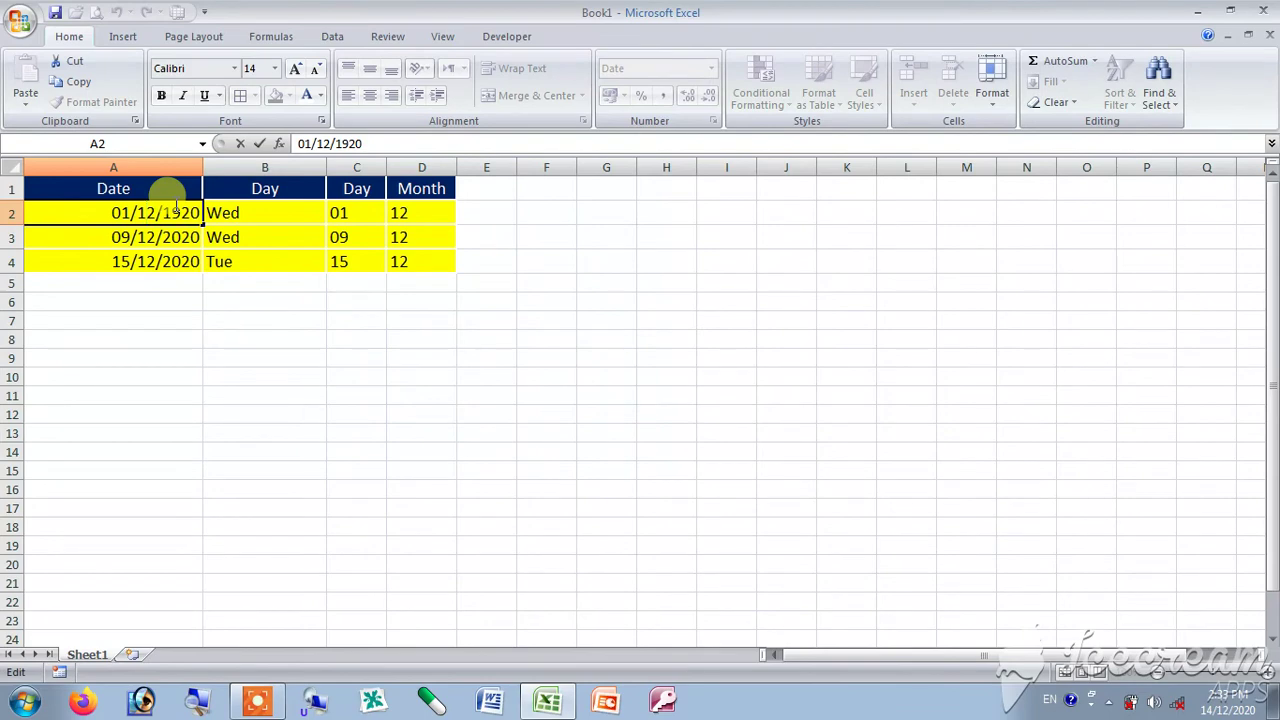
{"action": "key", "text": "BackSpace"}
{"action": "key", "text": "BackSpace"}
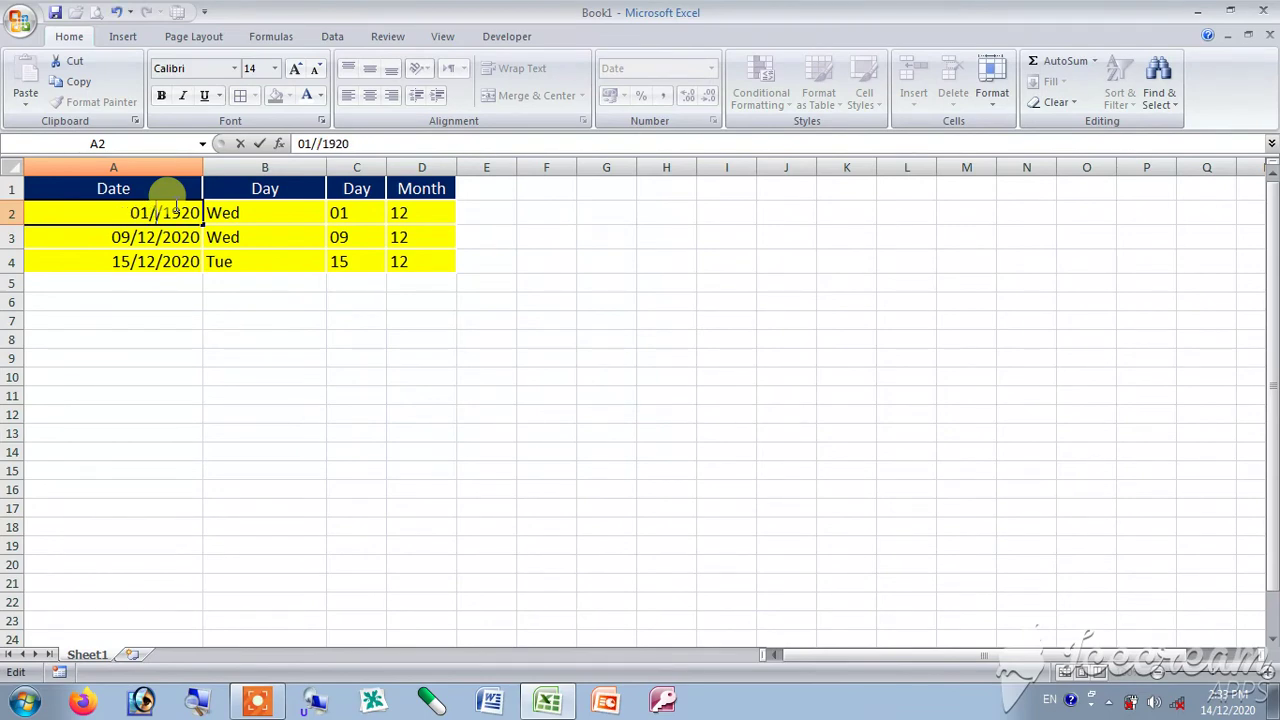
{"action": "type", "text": "9"}
{"action": "key", "text": "Return"}
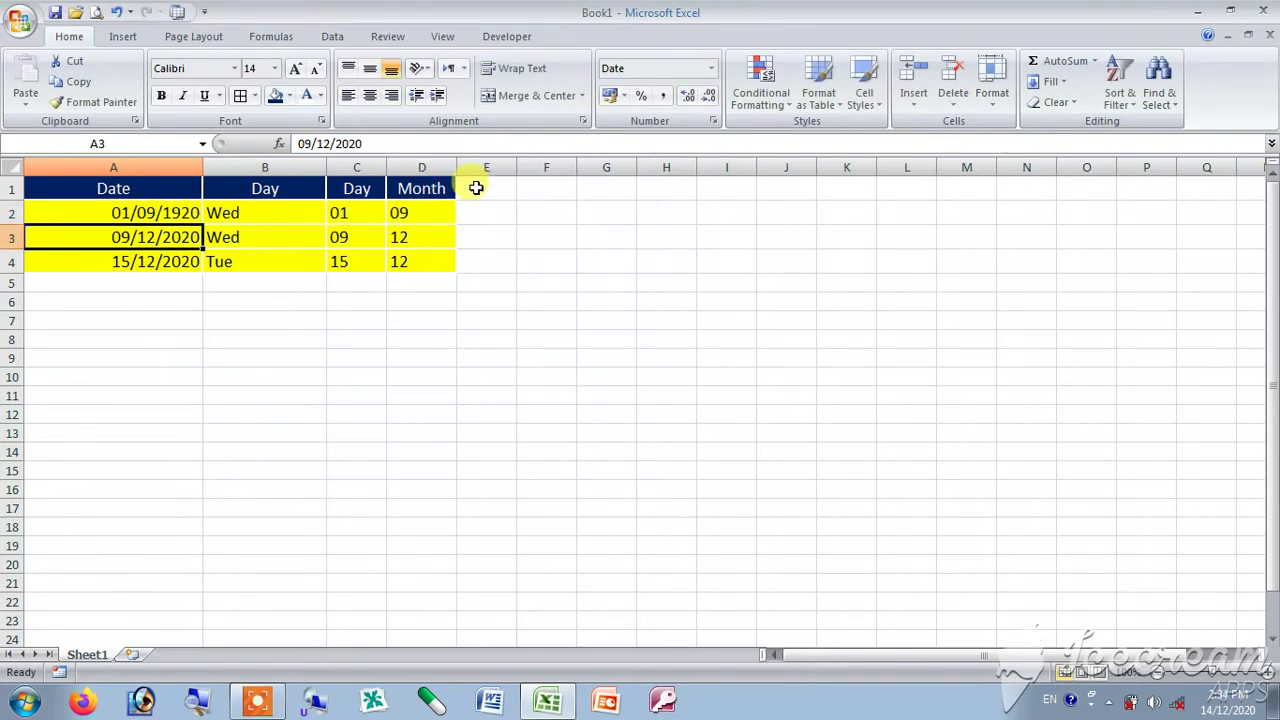
Step: Add the header Year in cell E1
{"action": "left_click", "coordinate": [476, 188]}
{"action": "type", "text": "Year"}
{"action": "key", "text": "Return"}
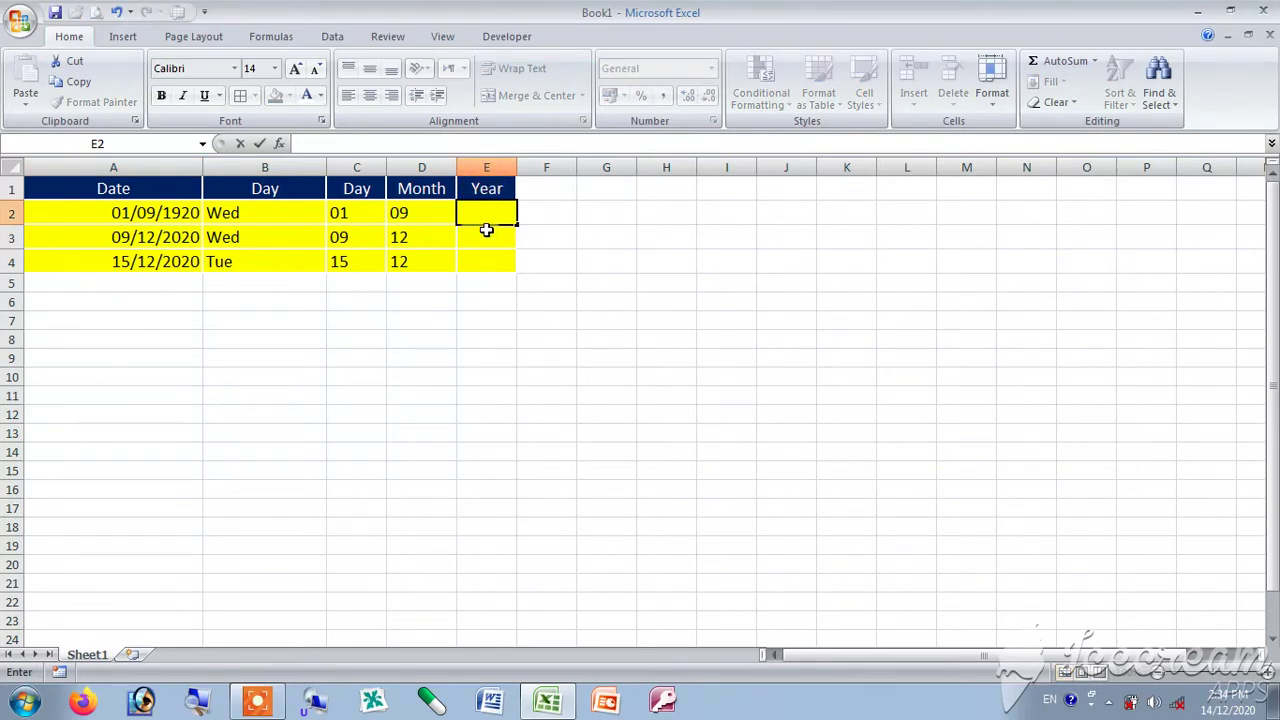
Step: Enter =TEXT(A2,"yyyy") in E2 and fill it to E4, giving 1920, 2020, 2020
{"action": "type", "text": "="}
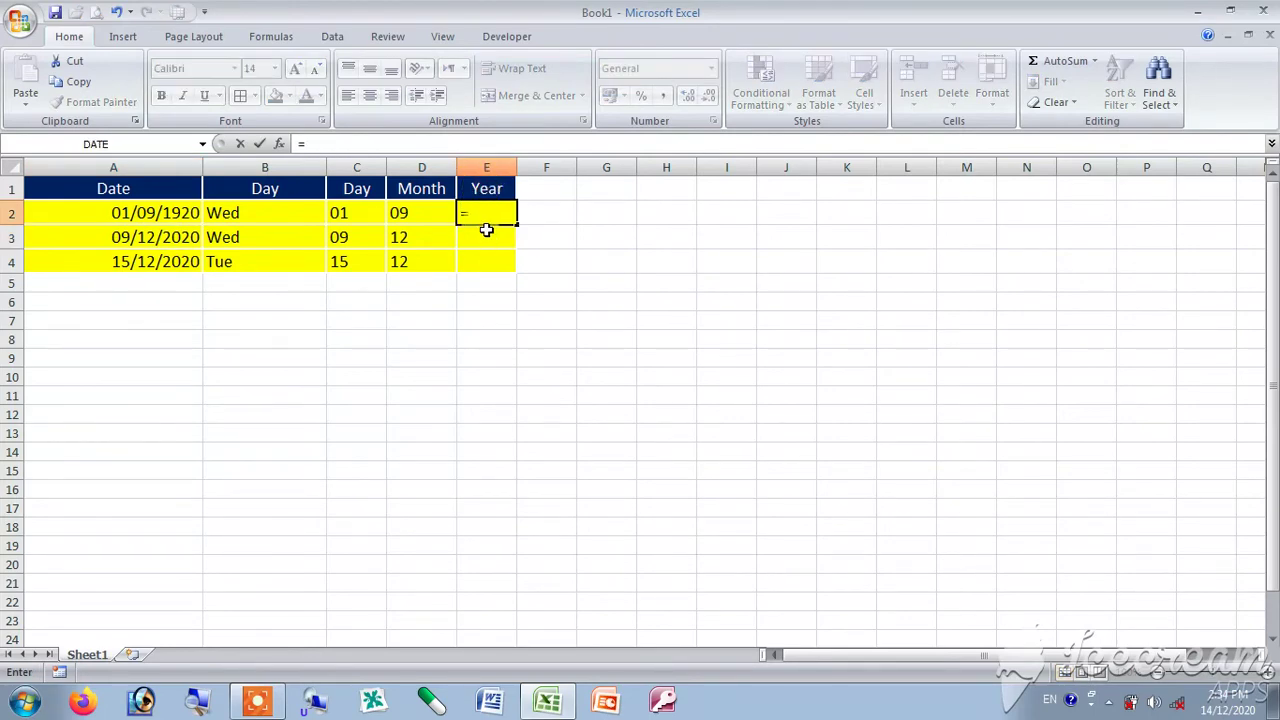
{"action": "type", "text": "tex"}
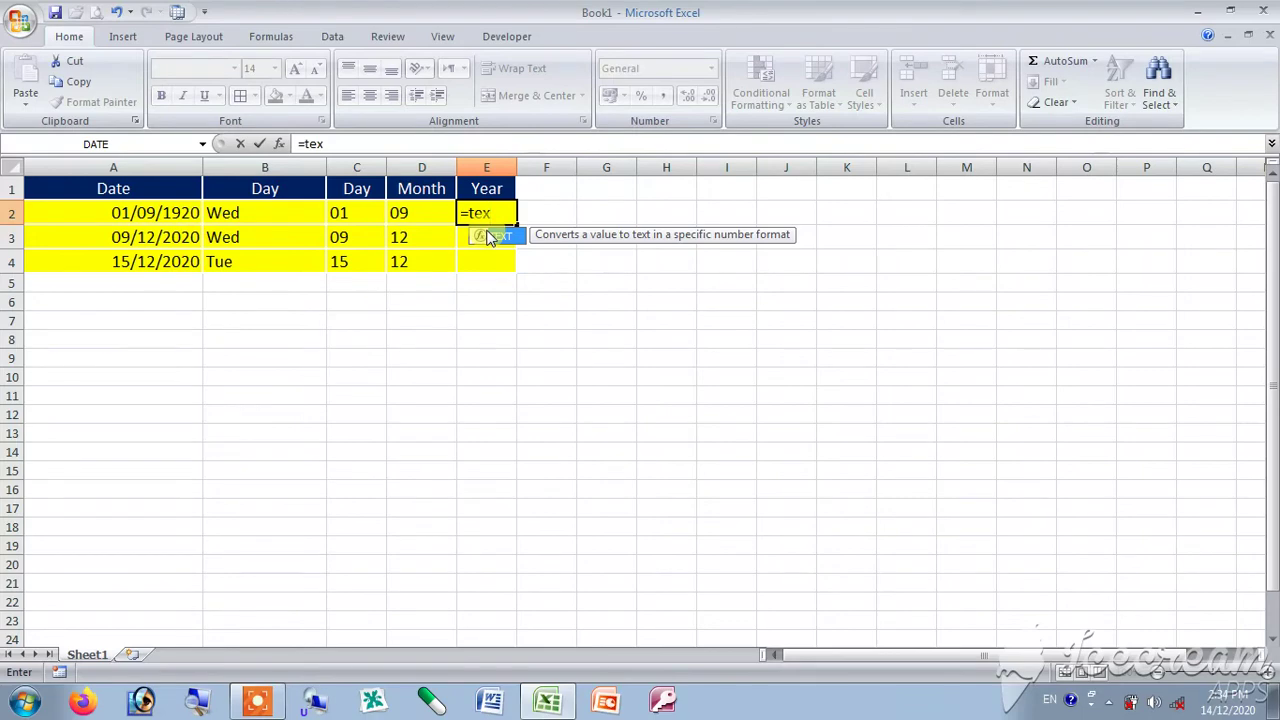
{"action": "type", "text": "t("}
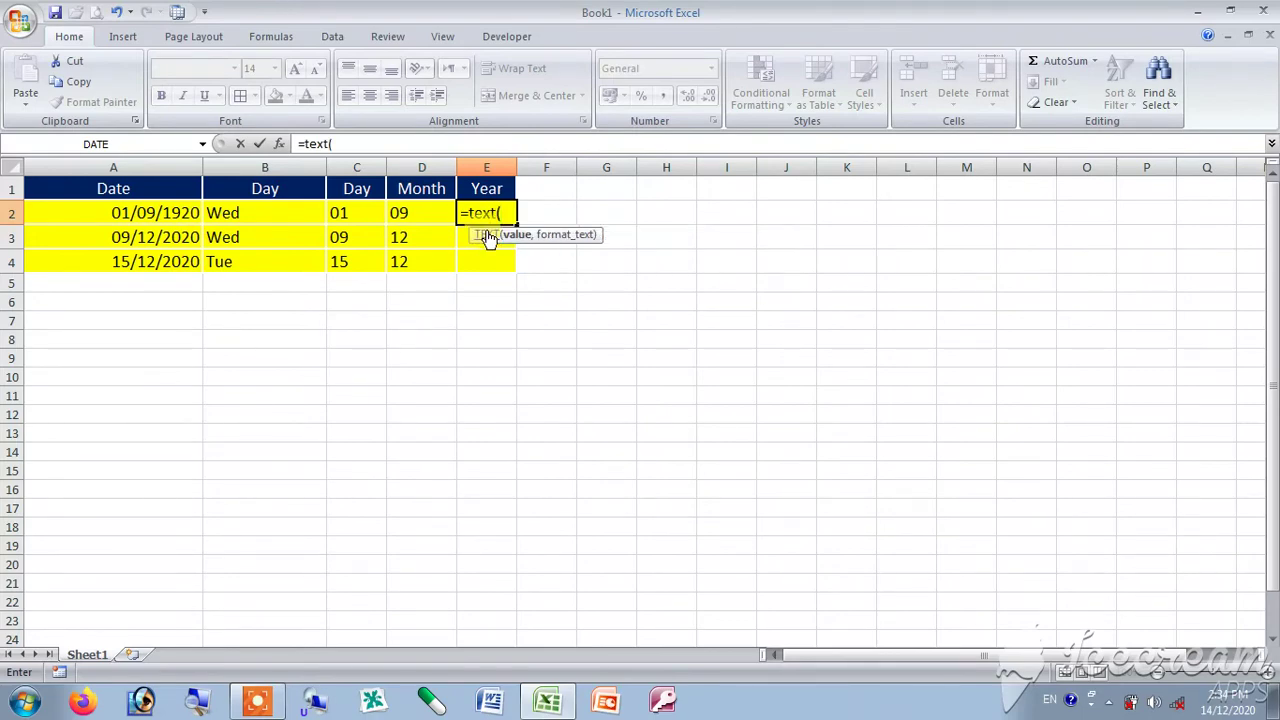
{"action": "left_click", "coordinate": [166, 214]}
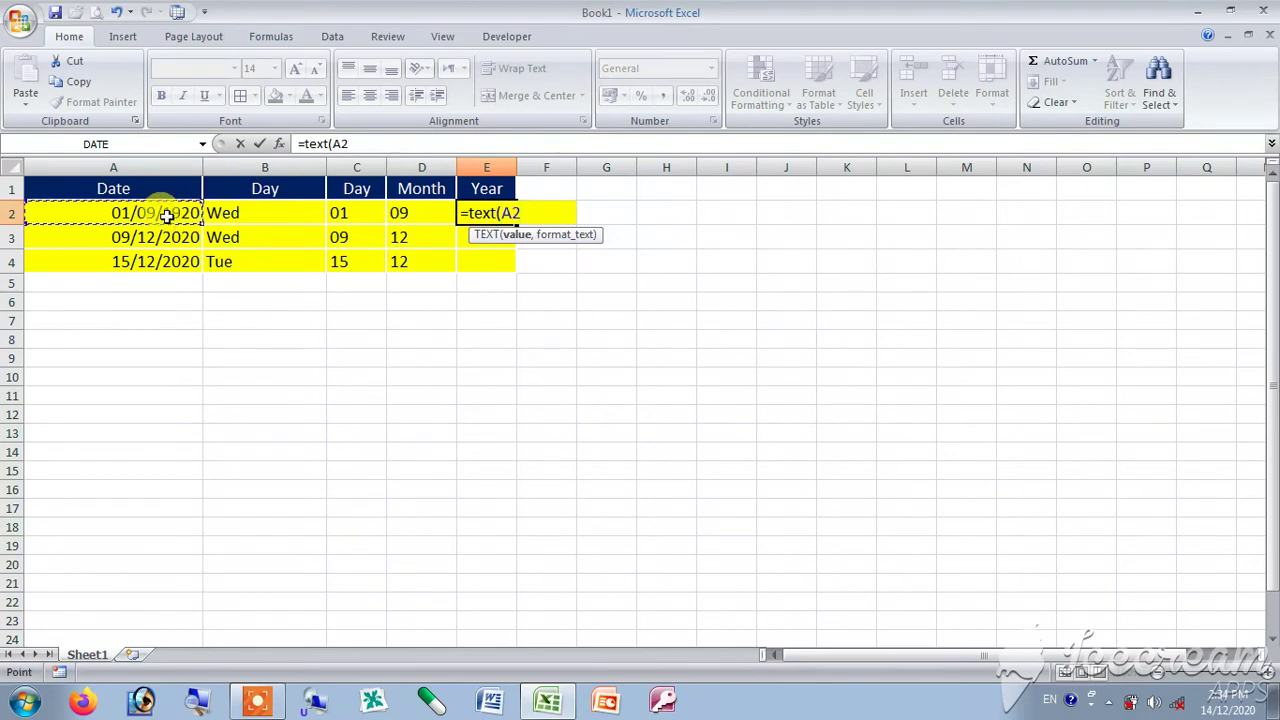
{"action": "type", "text": ","}
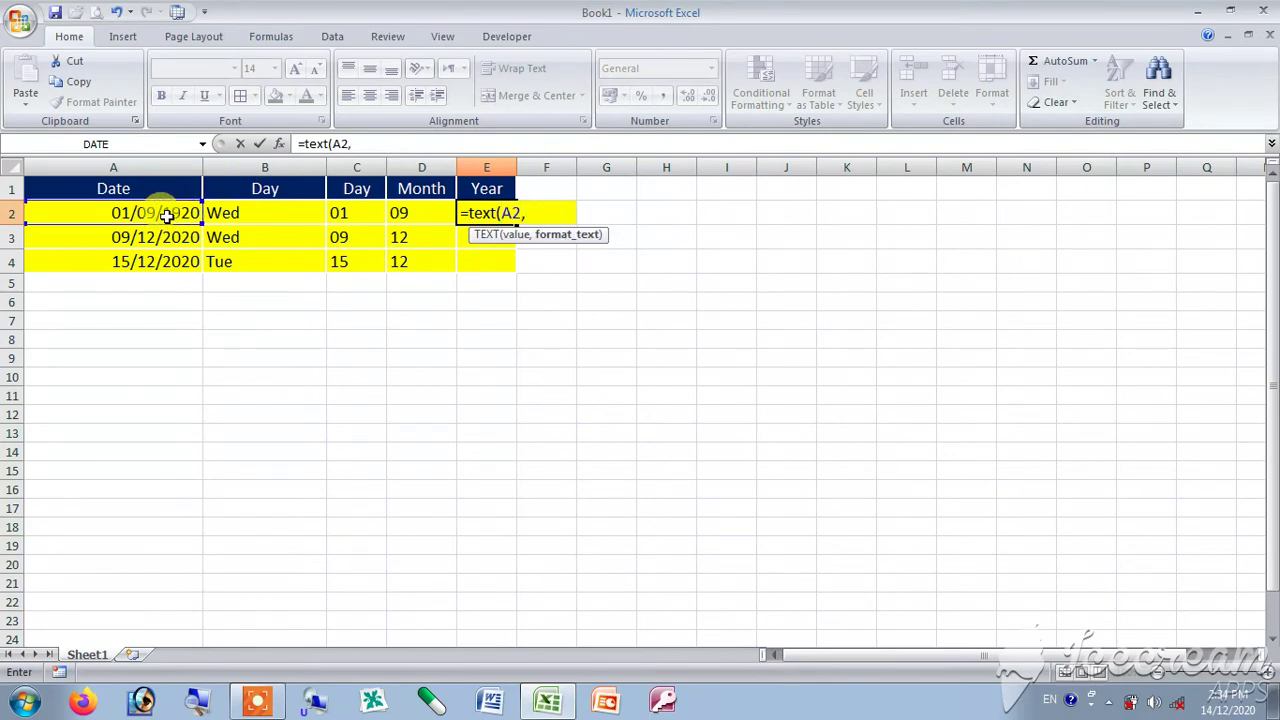
{"action": "type", "text": "\""}
{"action": "type", "text": "yyyy\""}
{"action": "type", "text": ")"}
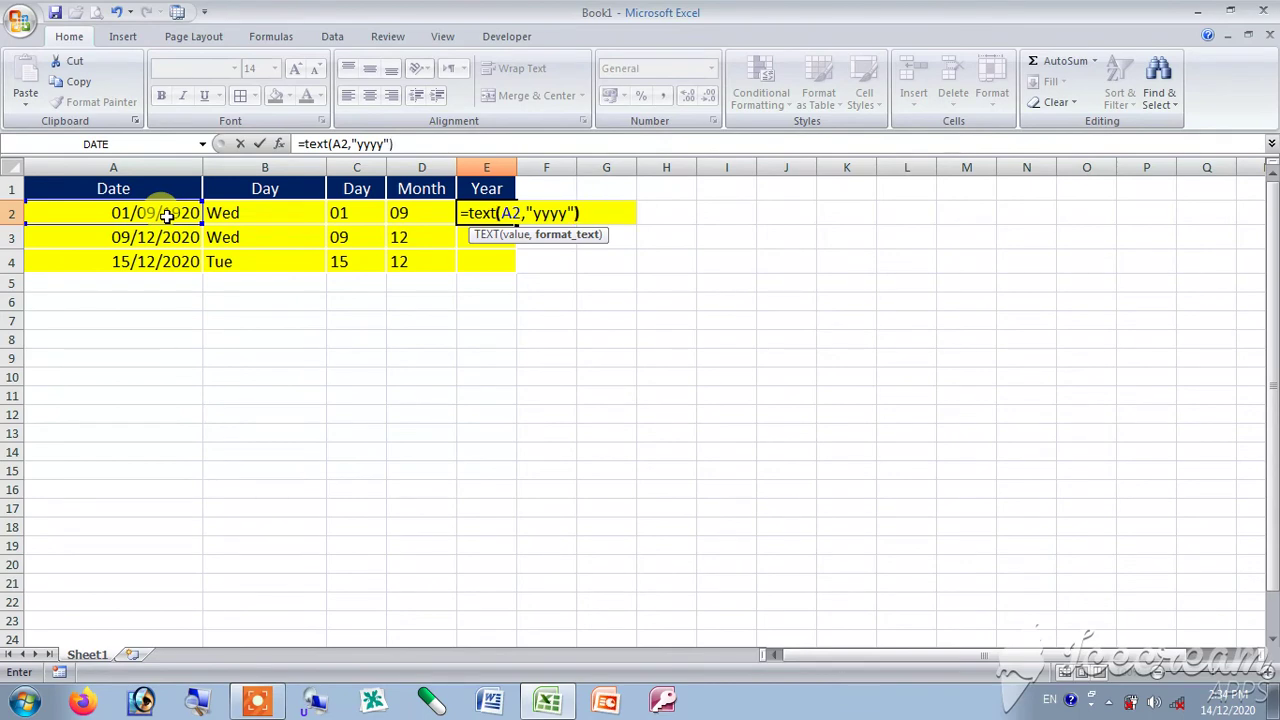
{"action": "key", "text": "Return"}
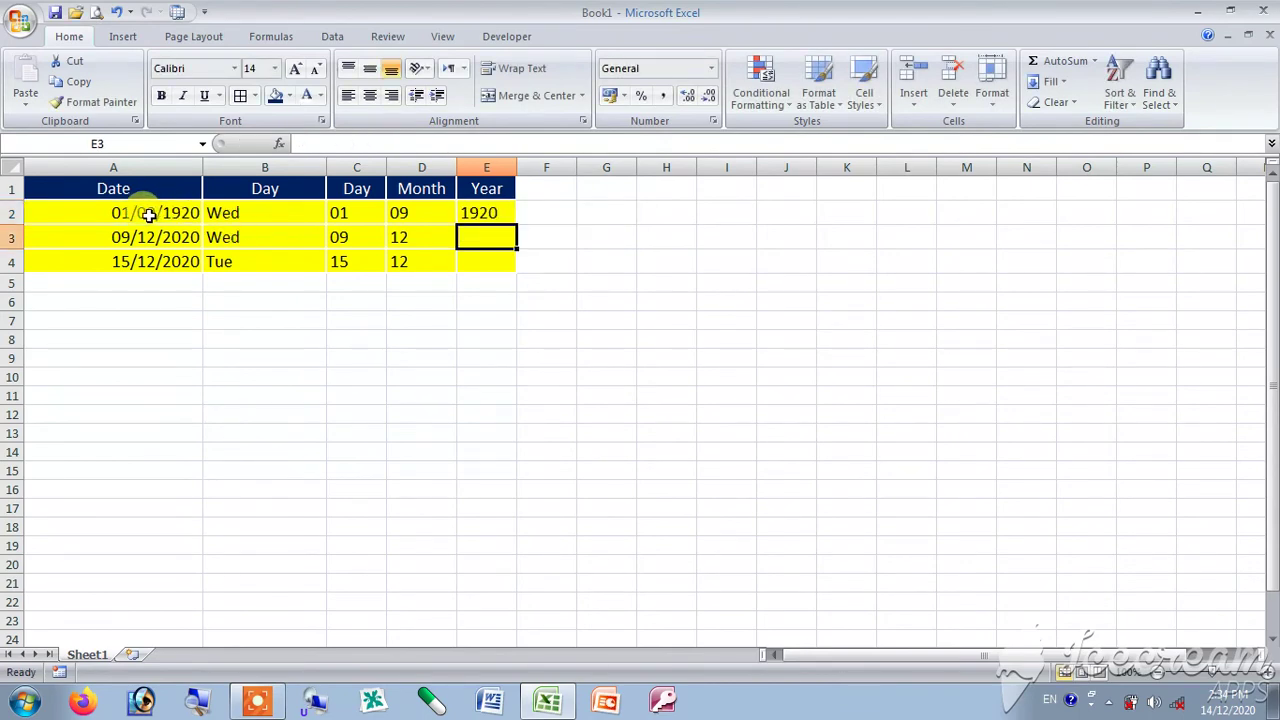
{"action": "left_click", "coordinate": [490, 212]}
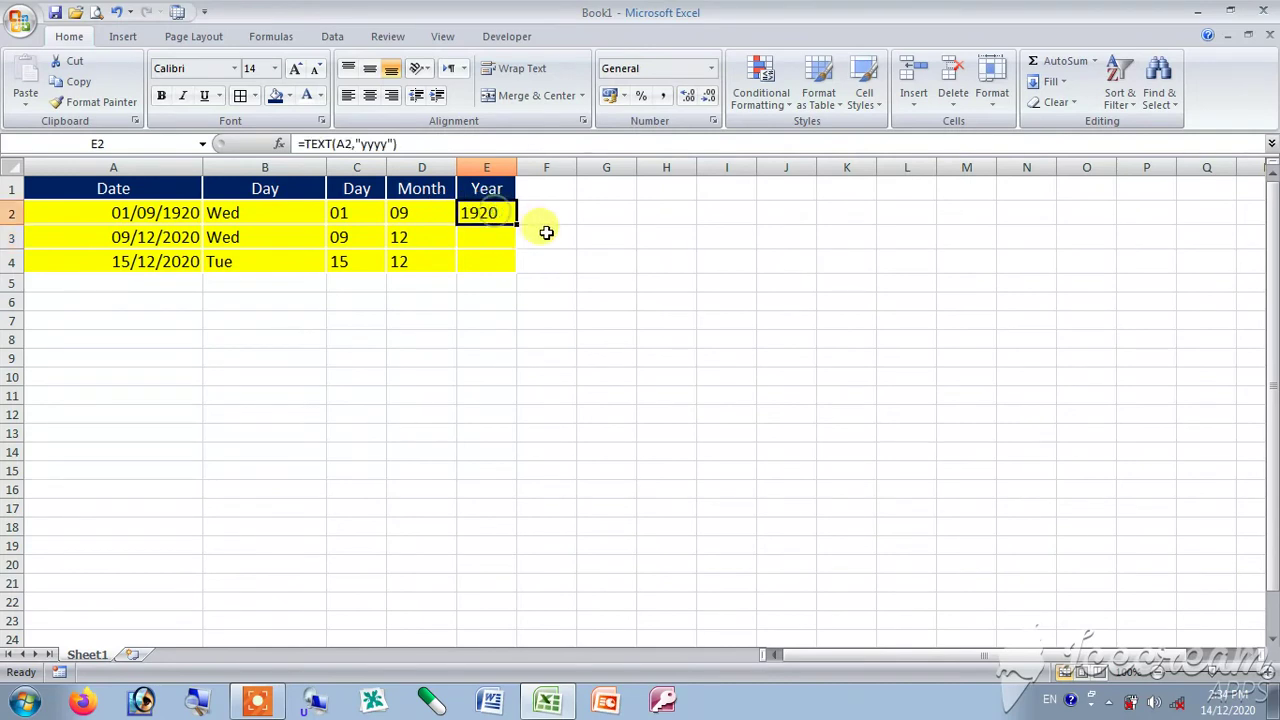
{"action": "left_click_drag", "start_coordinate": [519, 226], "coordinate": [510, 270]}
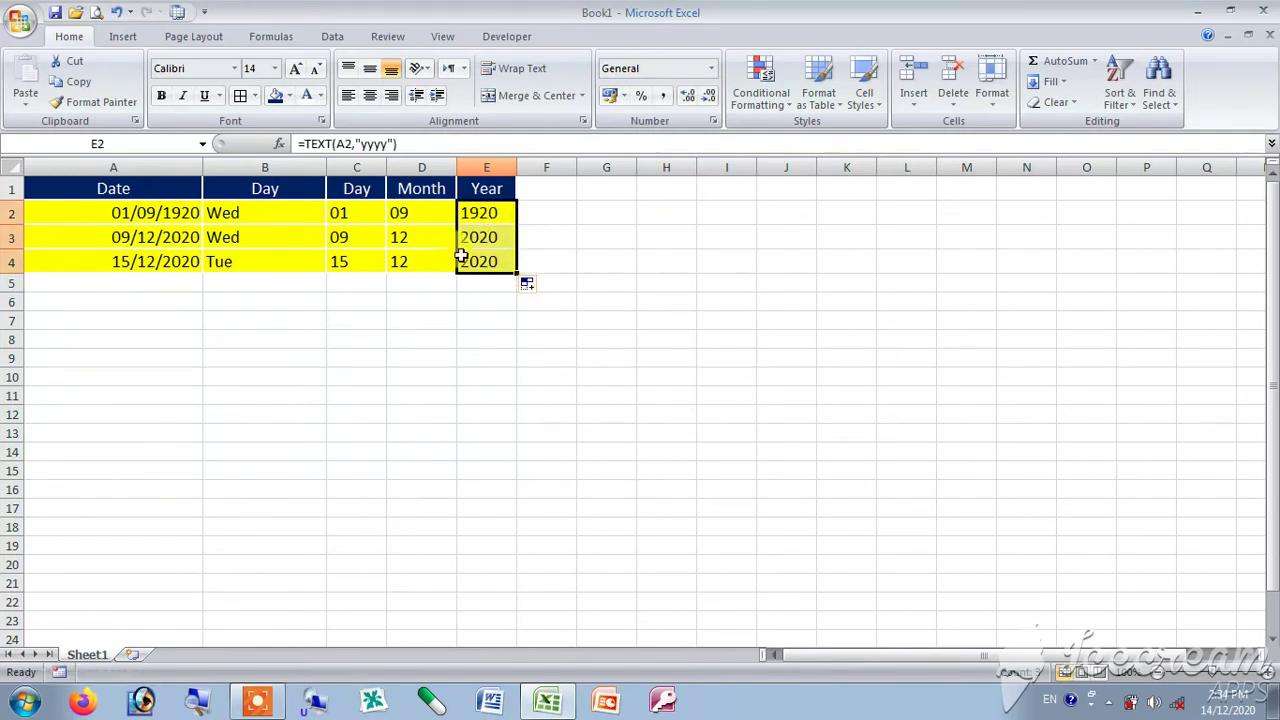
{"action": "left_click", "coordinate": [180, 260]}
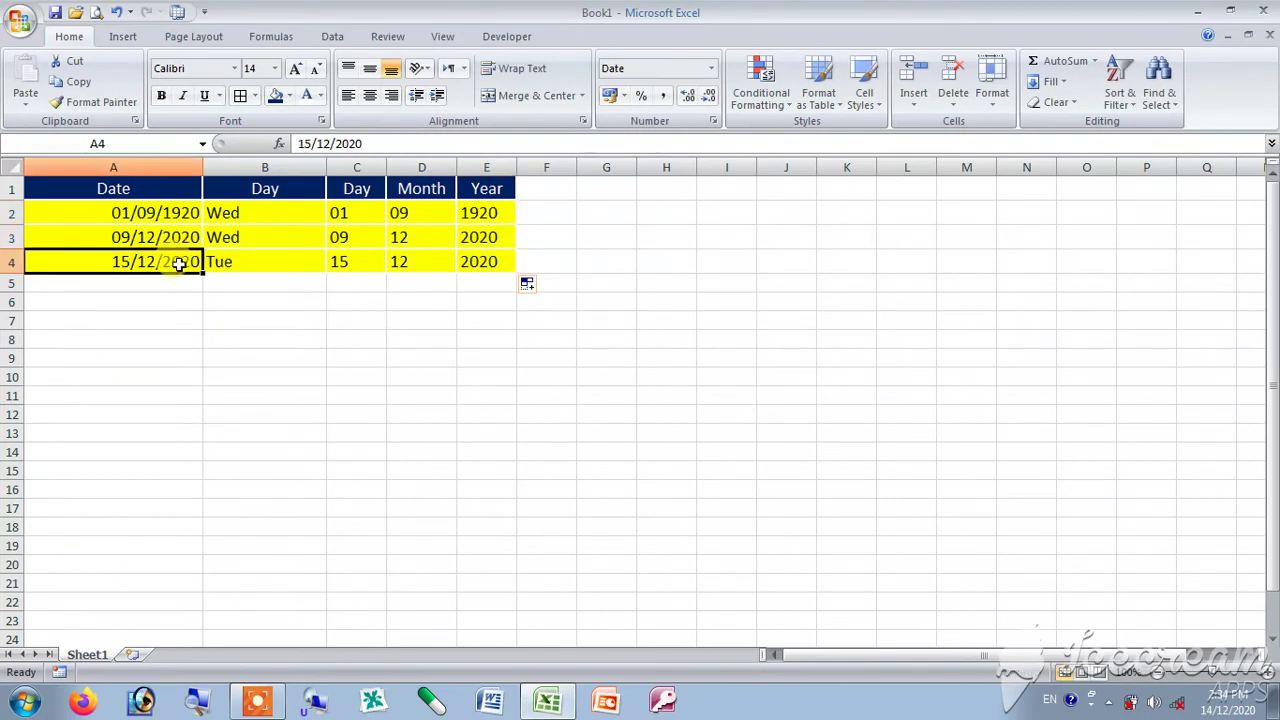
Step: Edit the date in A4 to 15/12/2009 so the Year column shows 2009
{"action": "double_click", "coordinate": [179, 262]}
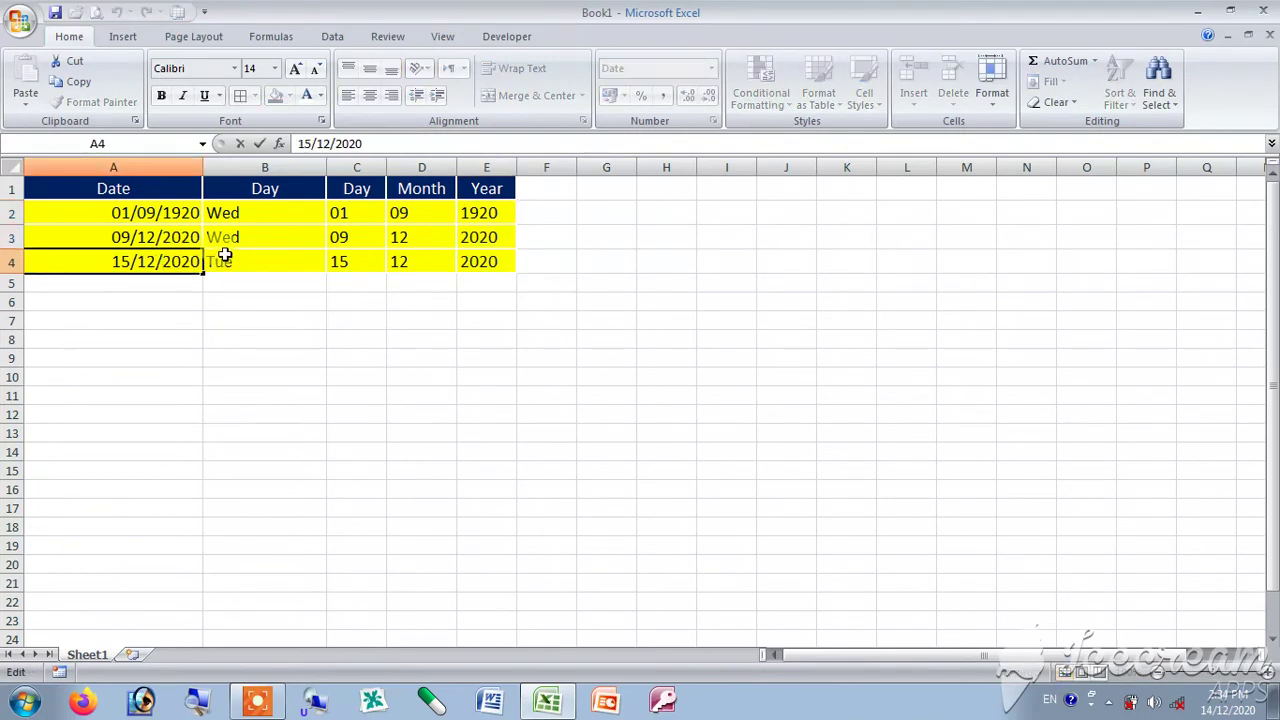
{"action": "key", "text": "Delete"}
{"action": "key", "text": "BackSpace"}
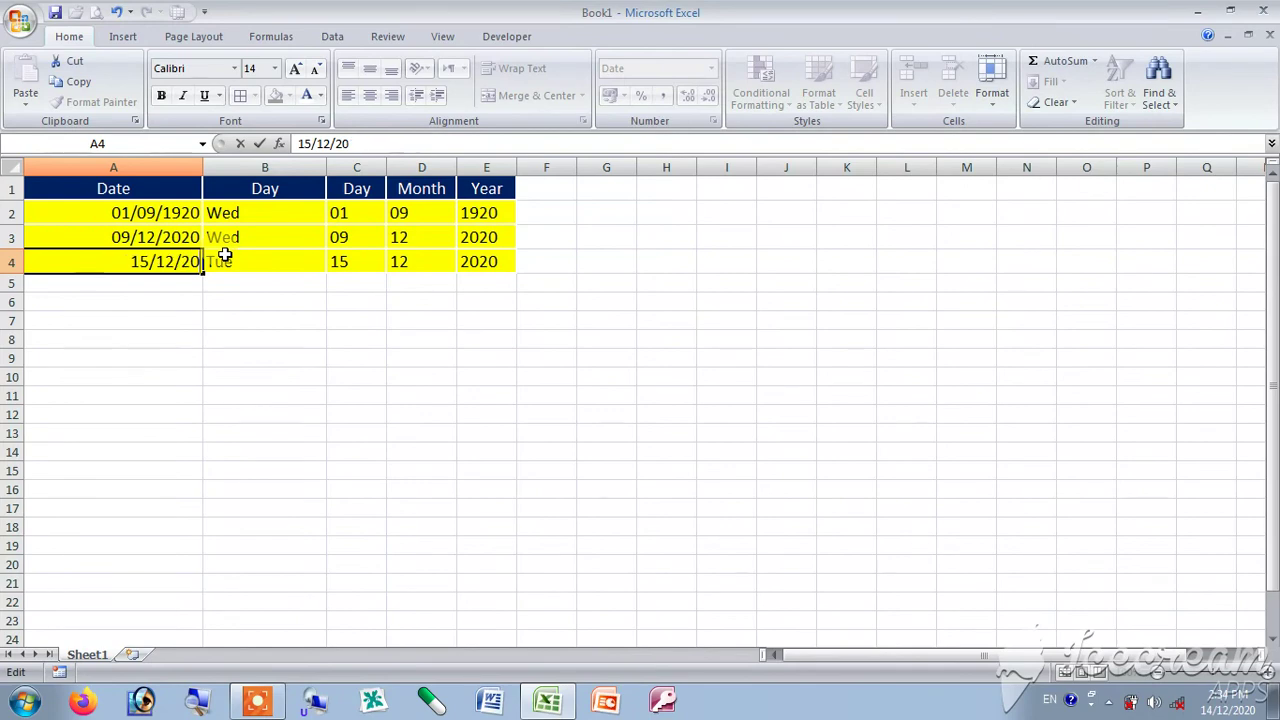
{"action": "type", "text": "09"}
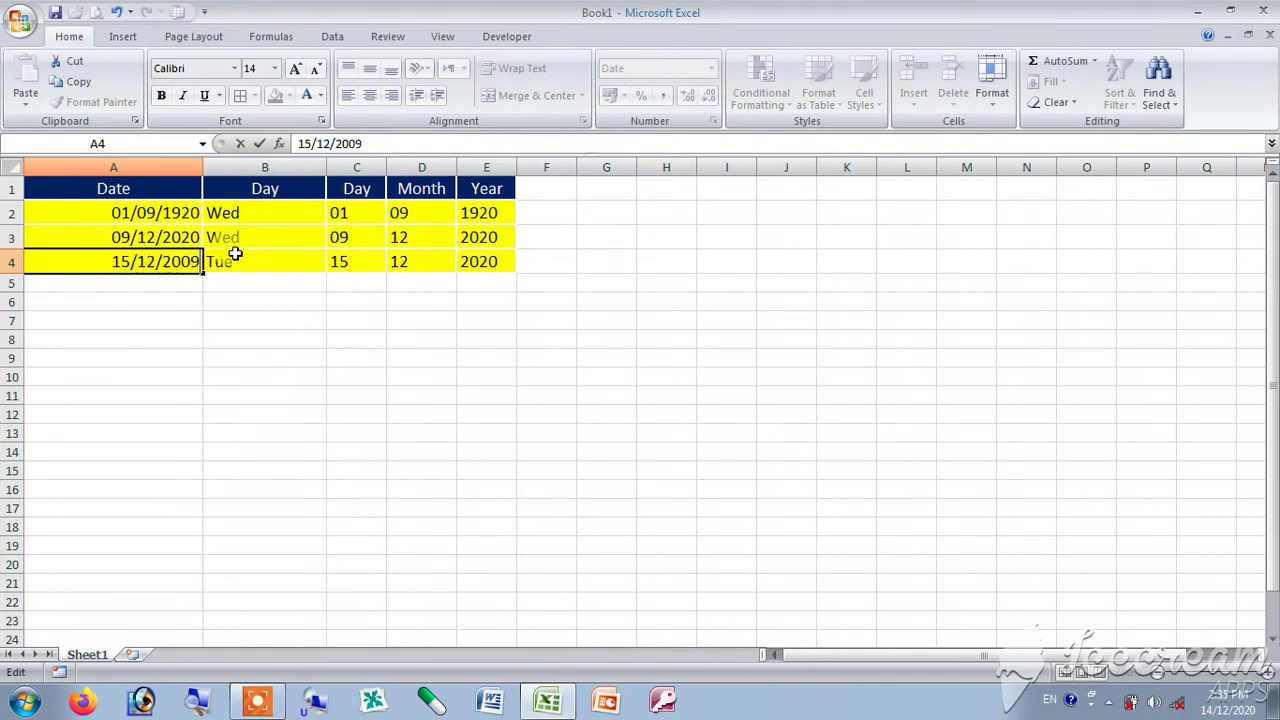
{"action": "key", "text": "Return"}
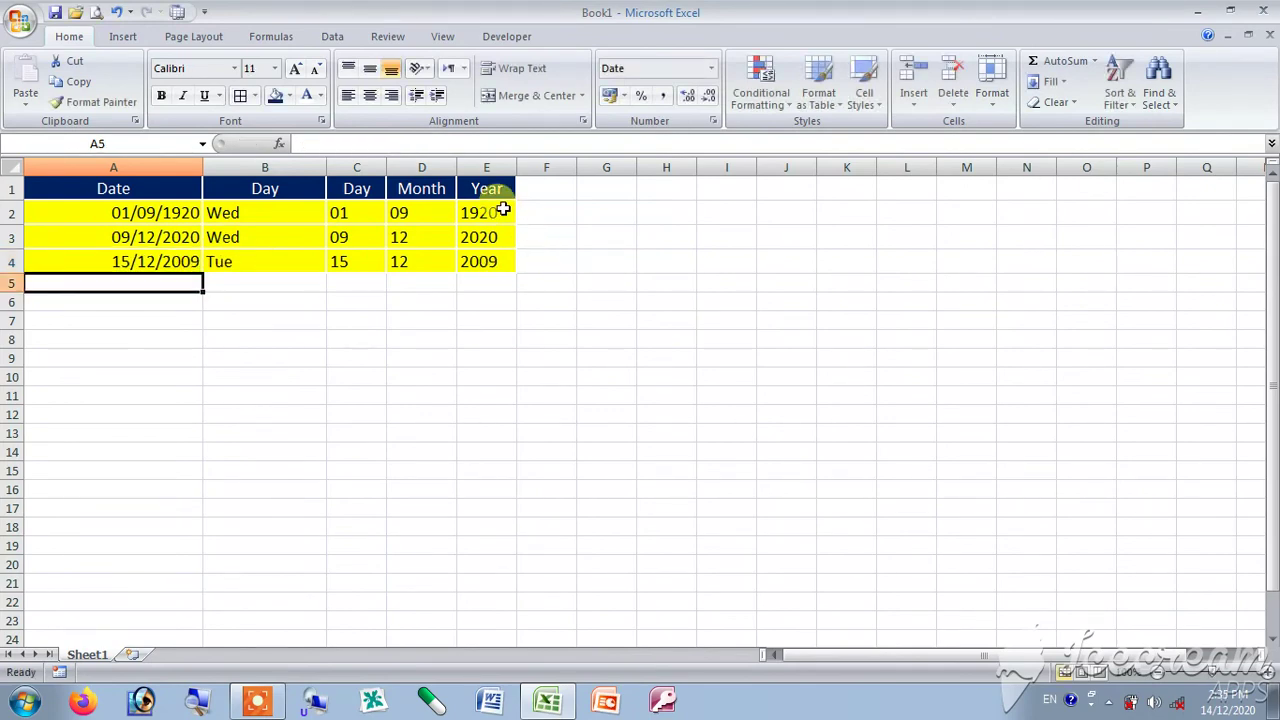